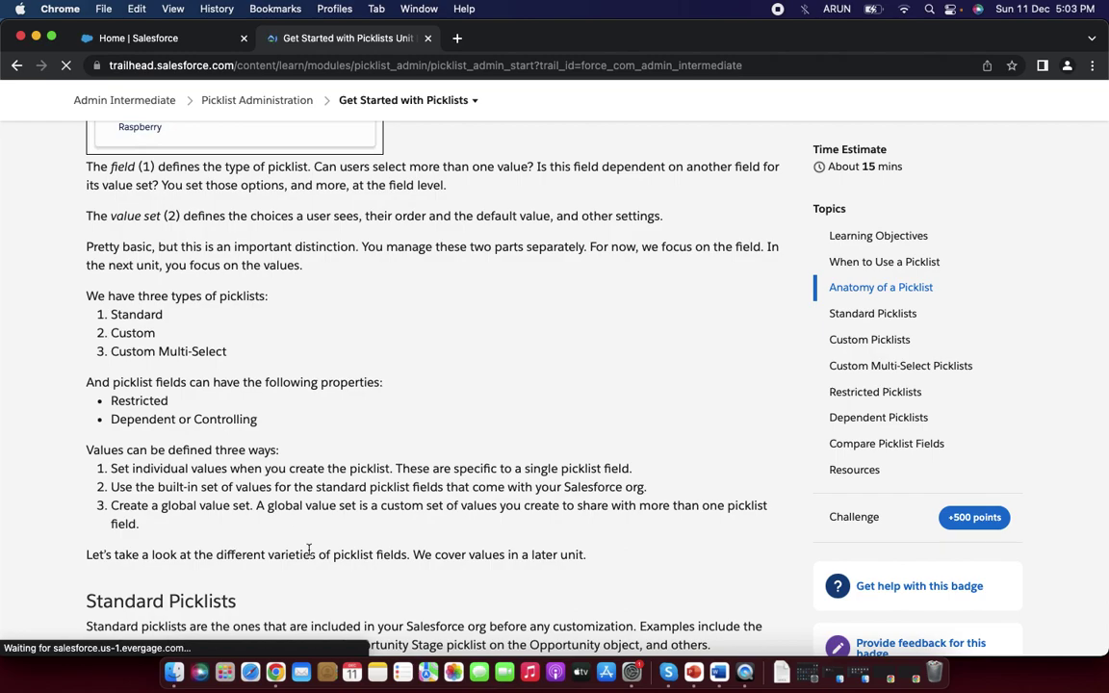
- Read through the Get Started with Picklists unit down to the requirements of the "Create a custom picklist" challenge
scroll(309, 550, down, 15)
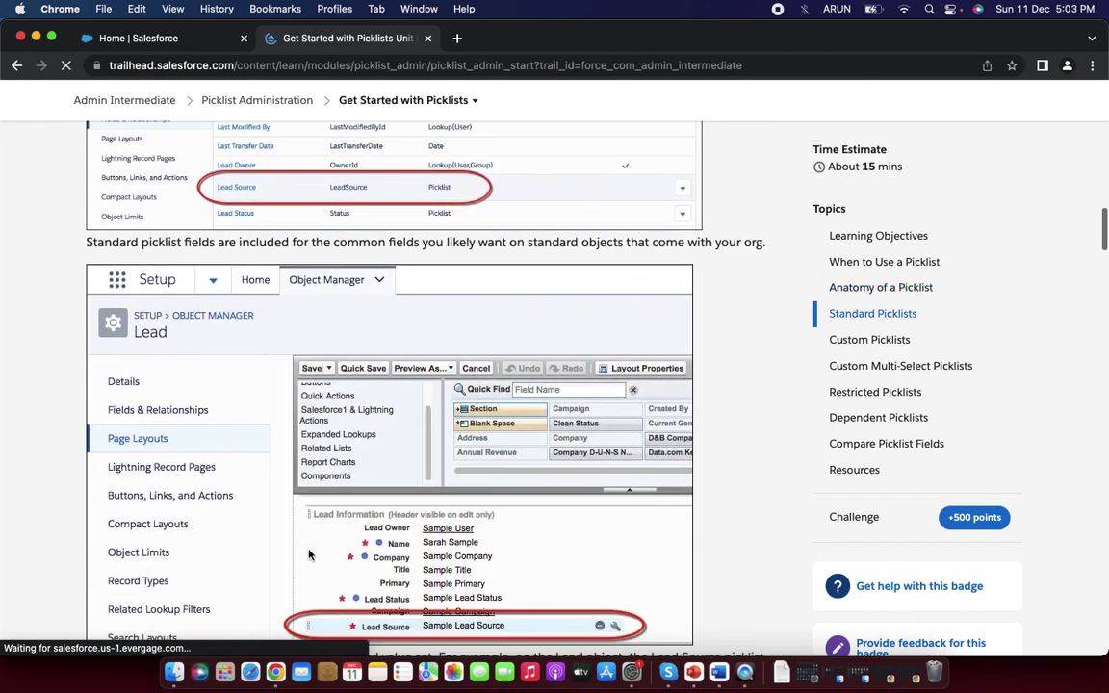
scroll(309, 554, down, 10)
scroll(309, 555, down, 1)
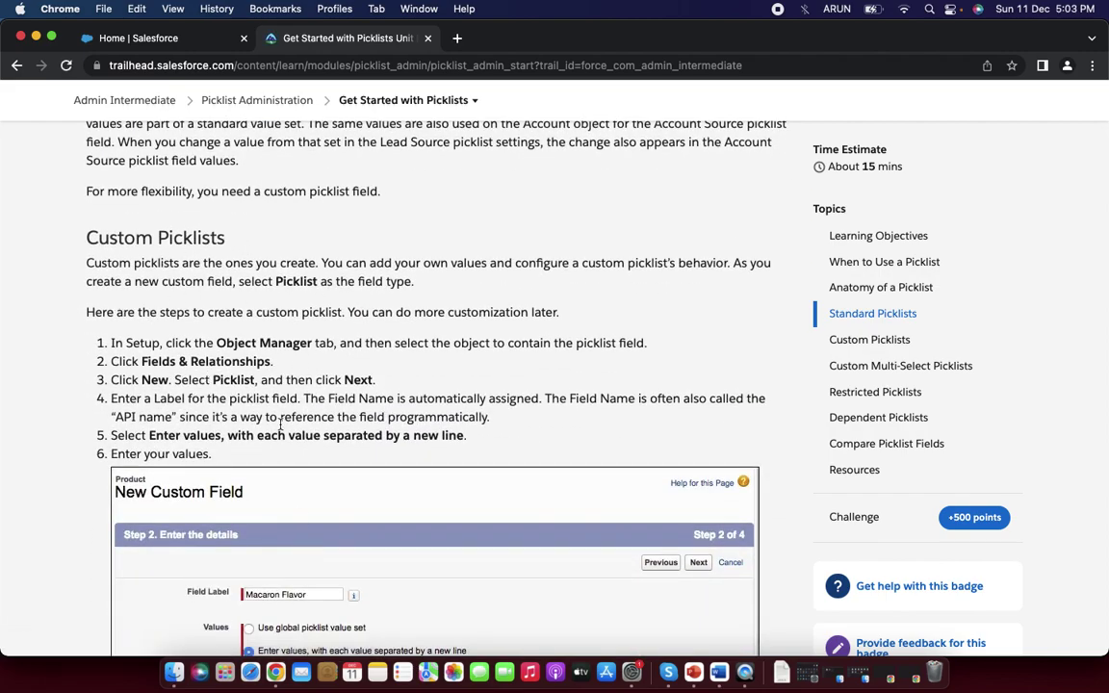
scroll(263, 446, down, 2)
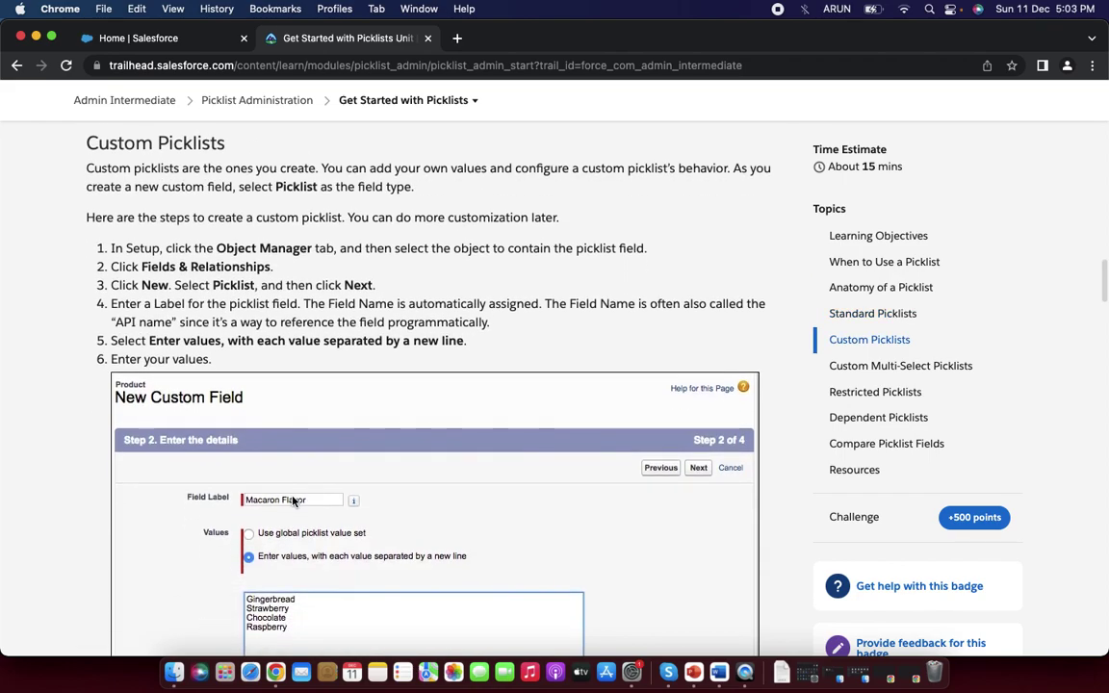
scroll(293, 500, up, 8)
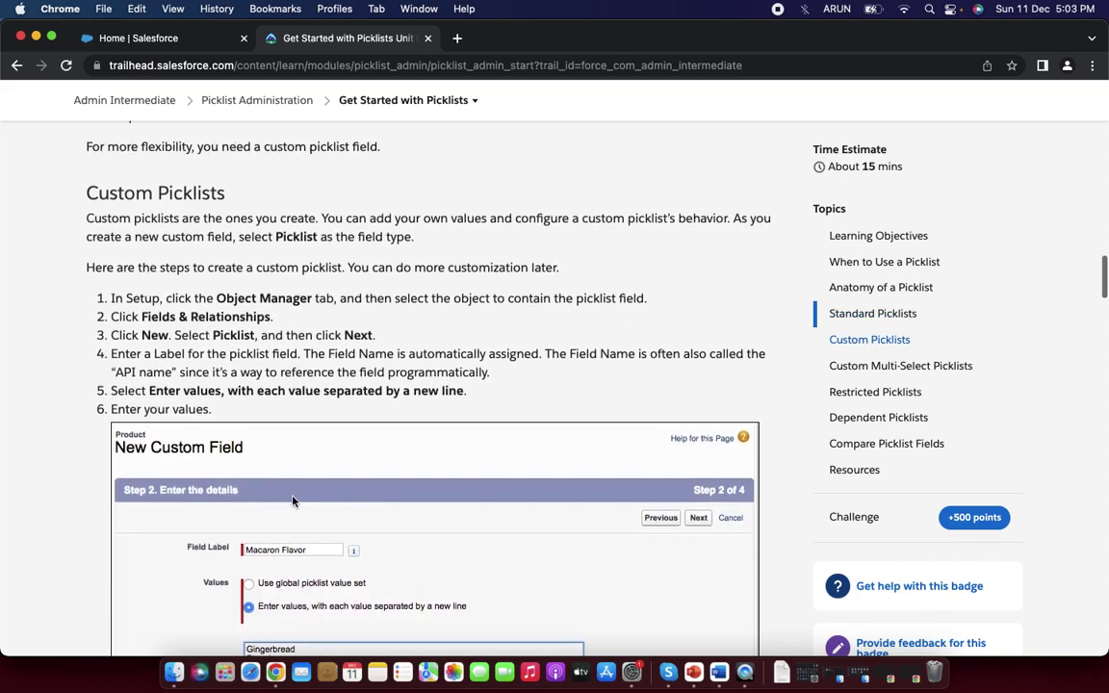
scroll(294, 500, up, 2)
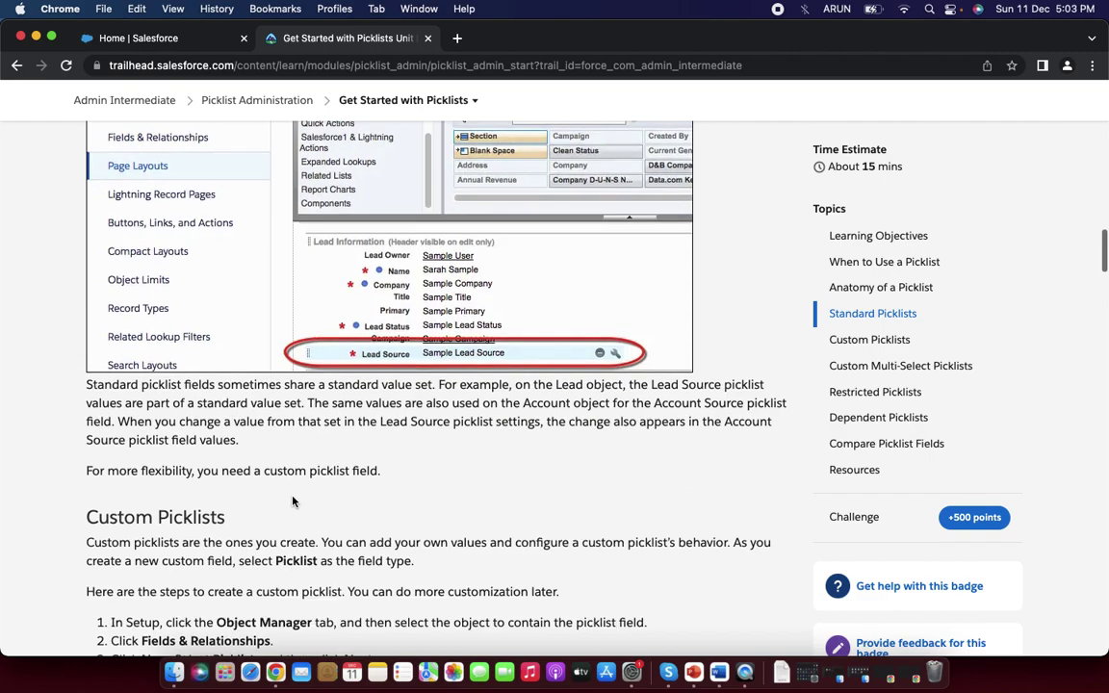
scroll(293, 499, down, 2)
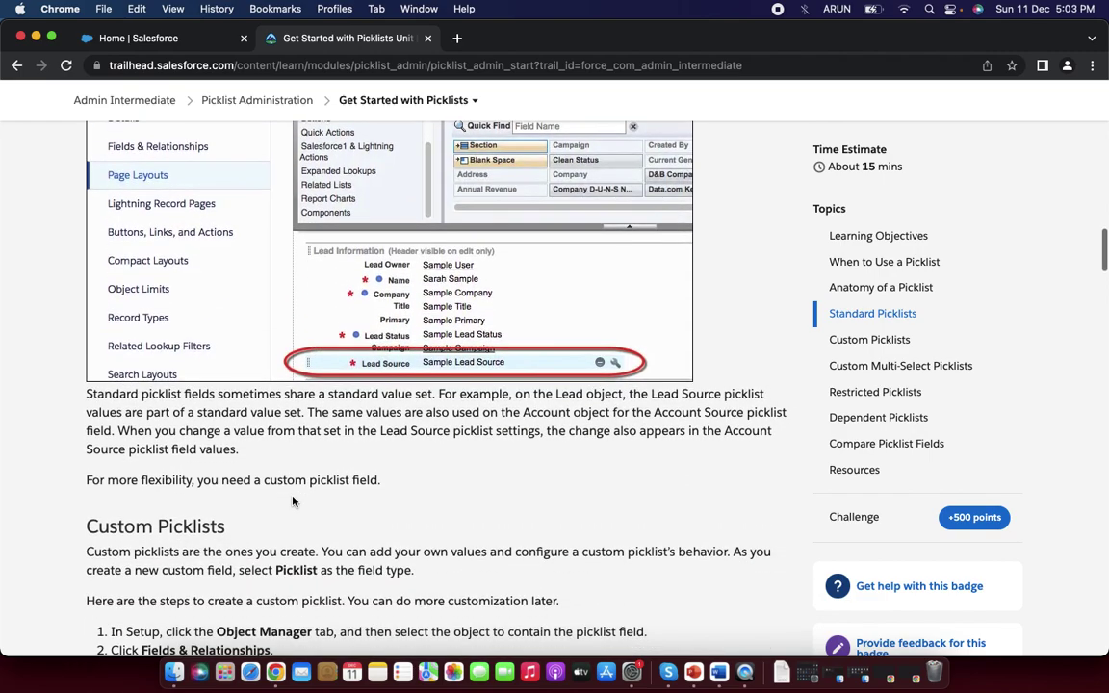
scroll(294, 500, down, 5)
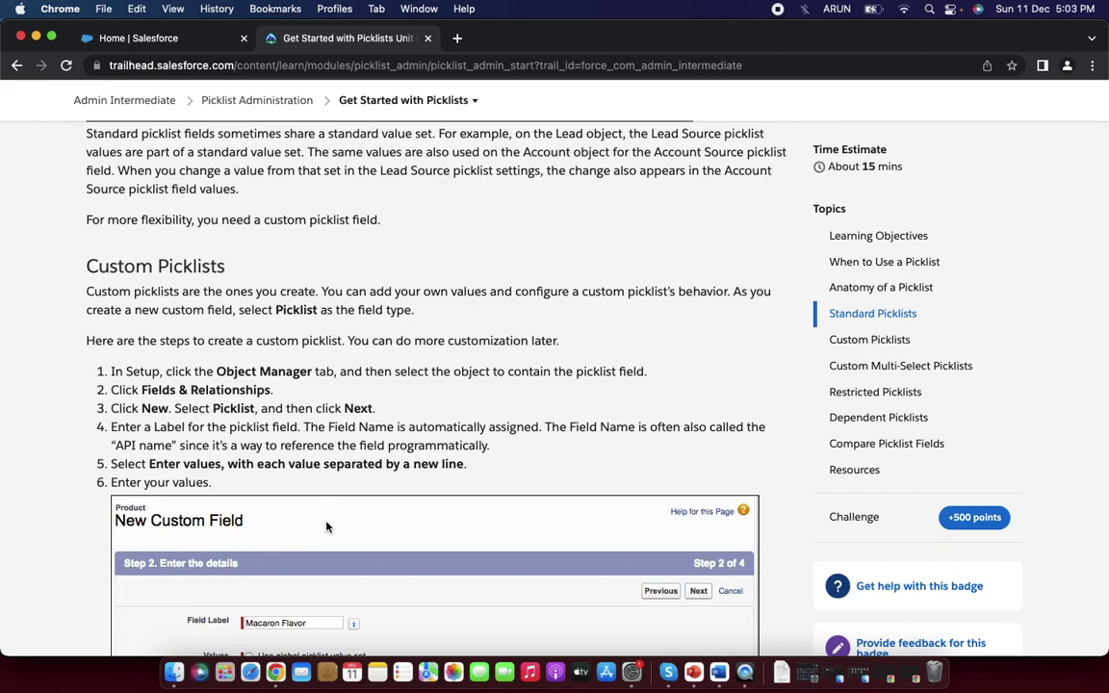
scroll(320, 535, down, 15)
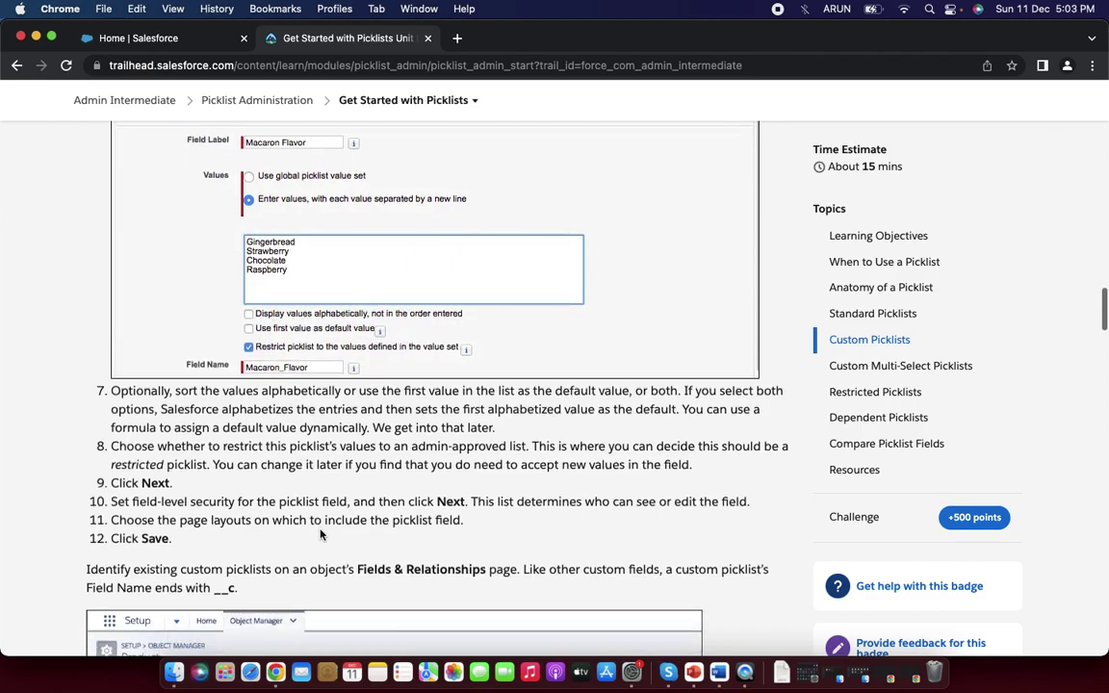
scroll(321, 535, down, 15)
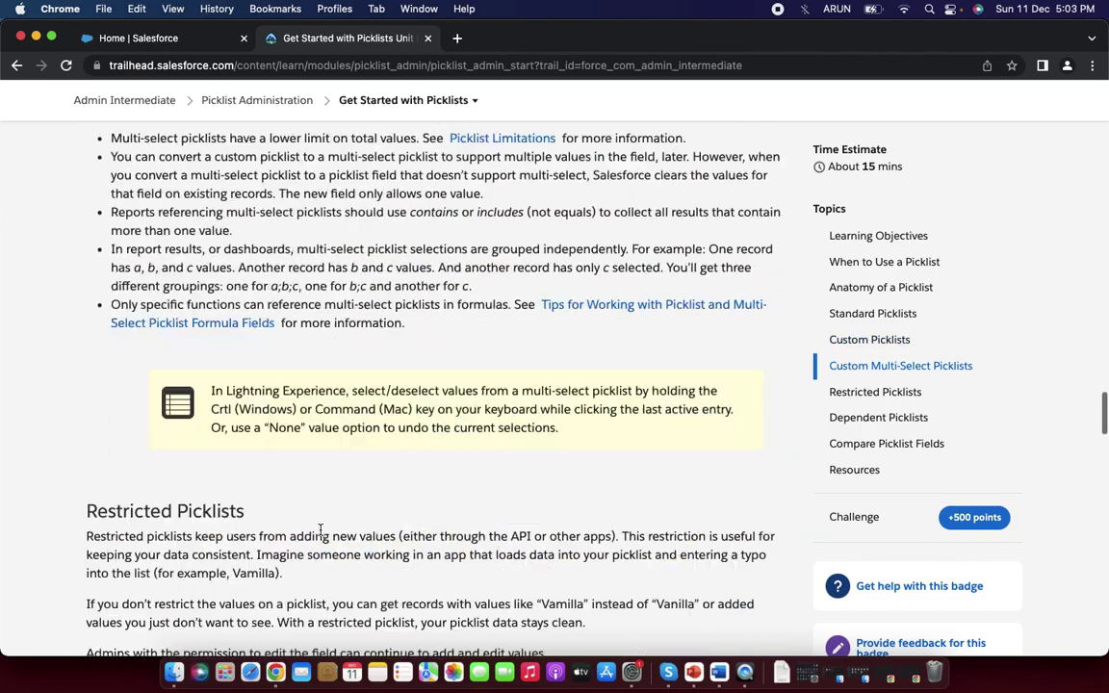
scroll(320, 535, down, 20)
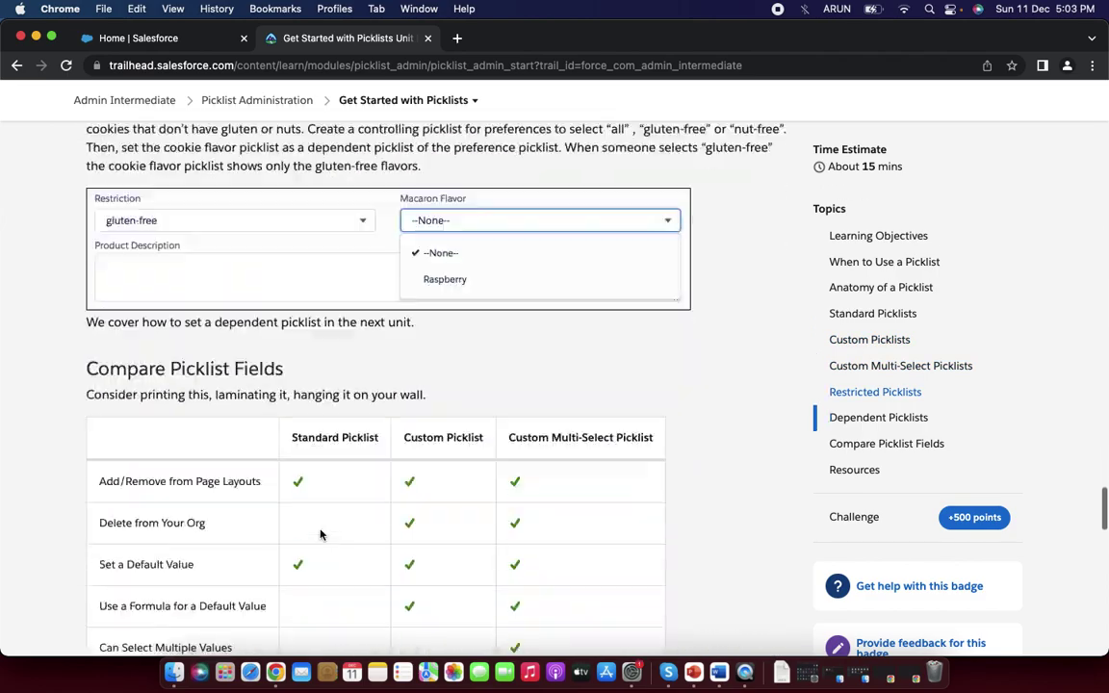
scroll(321, 535, down, 5)
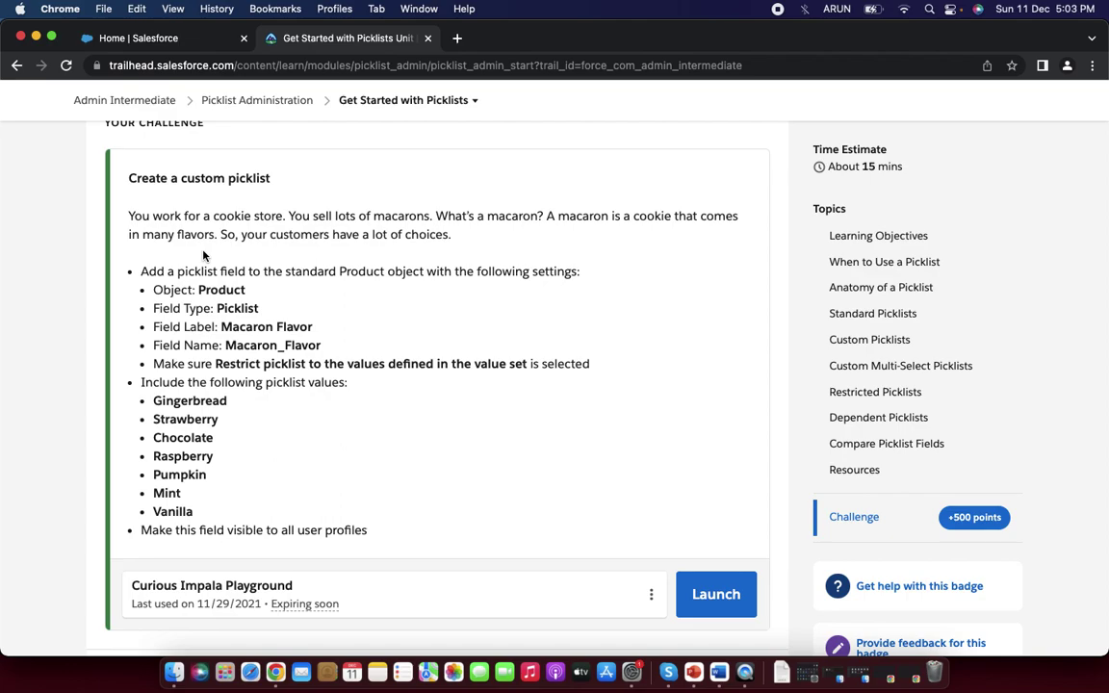
scroll(203, 255, down, 1)
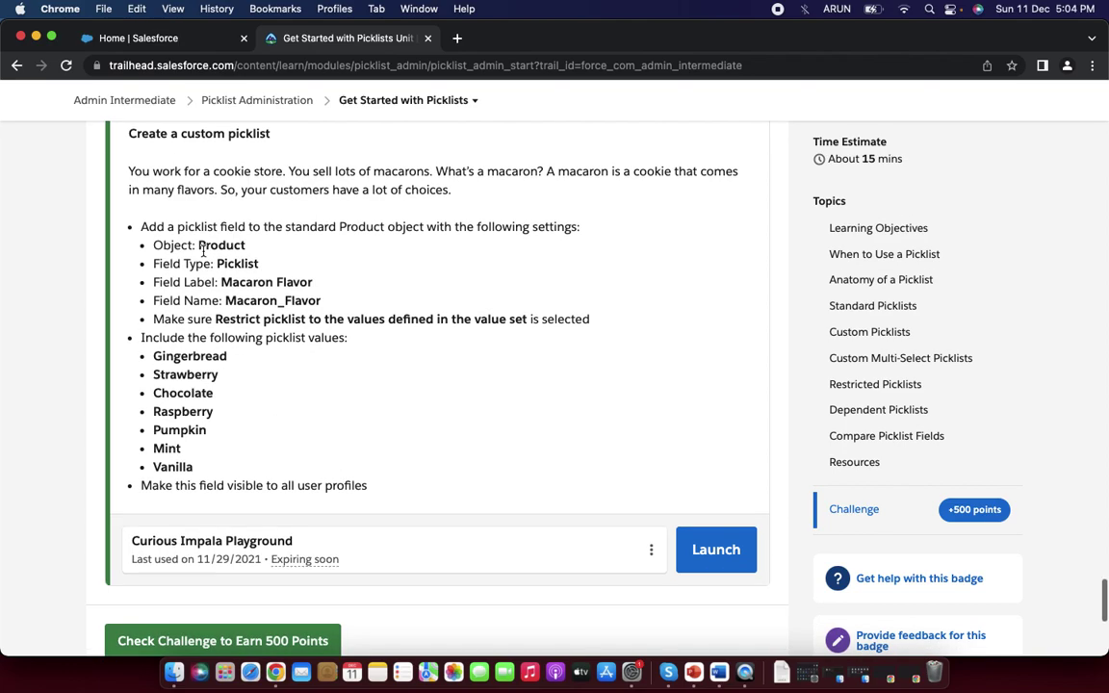
- Launch the Curious Impala Playground for the challenge and dismiss its notification request and the Guidance Center
click(729, 563)
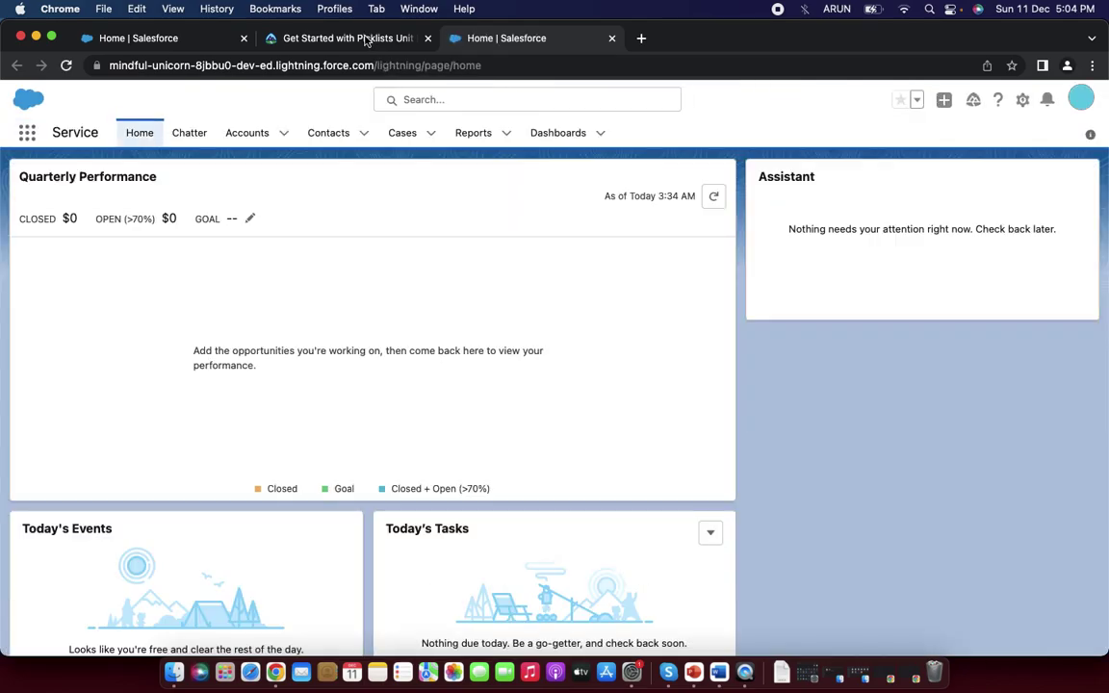
click(366, 38)
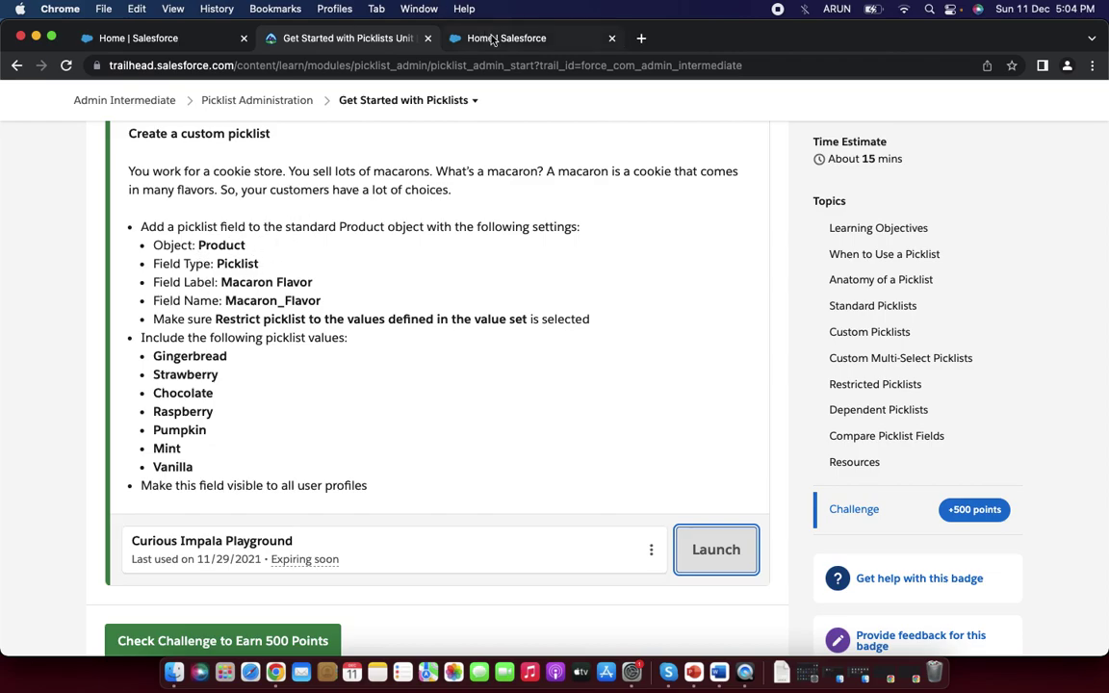
click(445, 38)
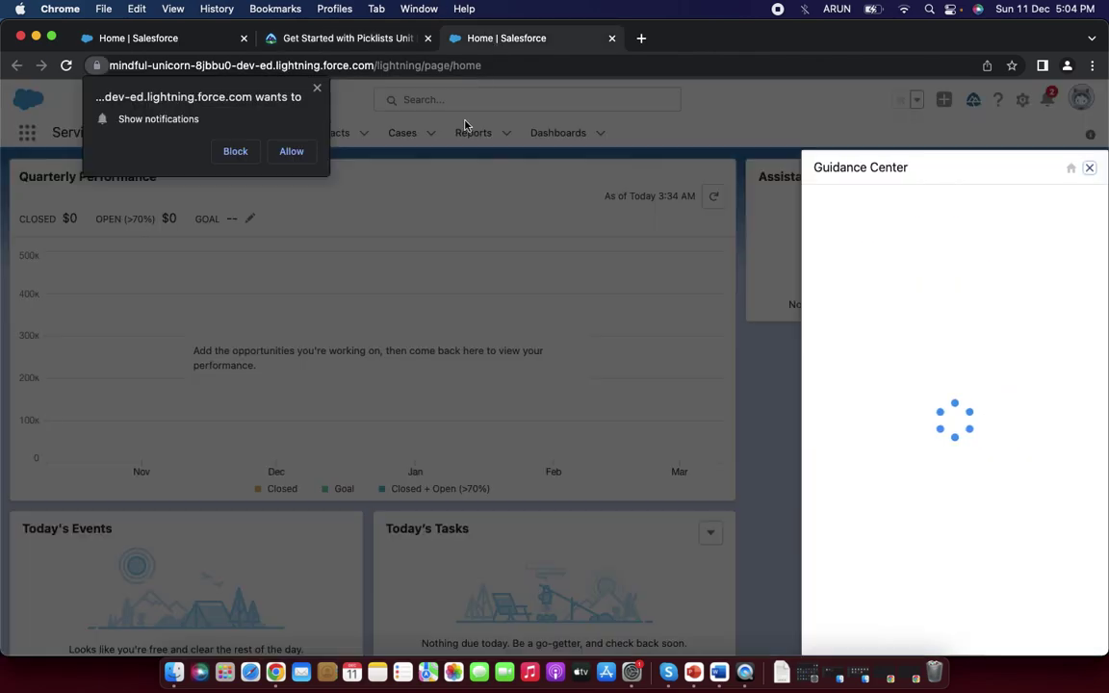
click(317, 88)
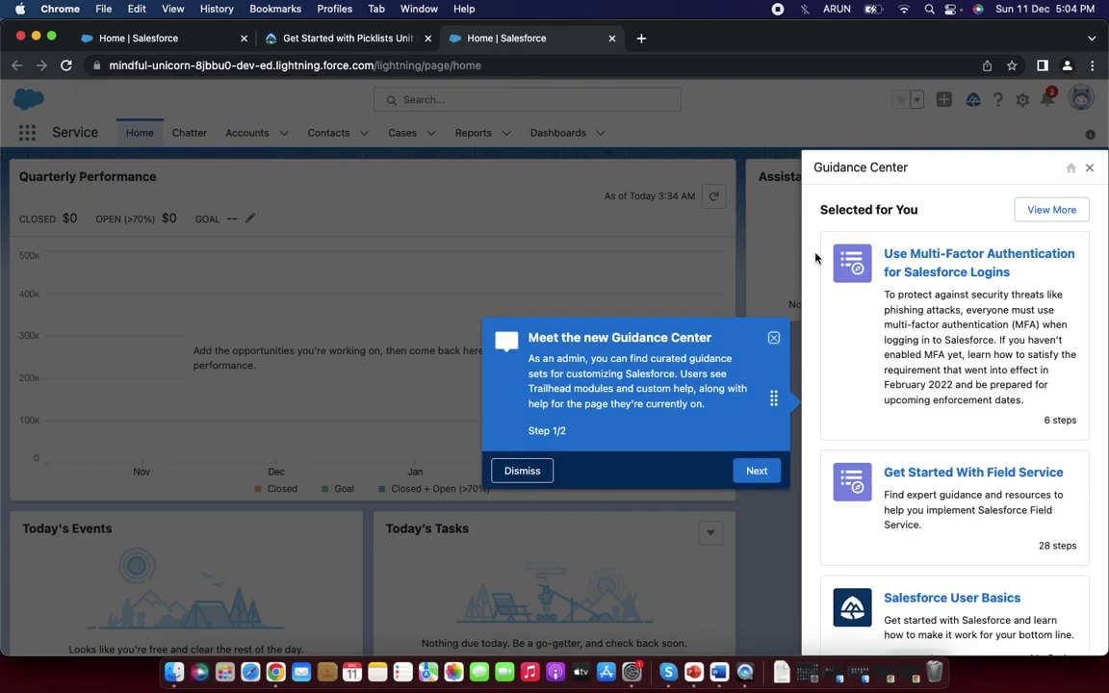
click(1089, 167)
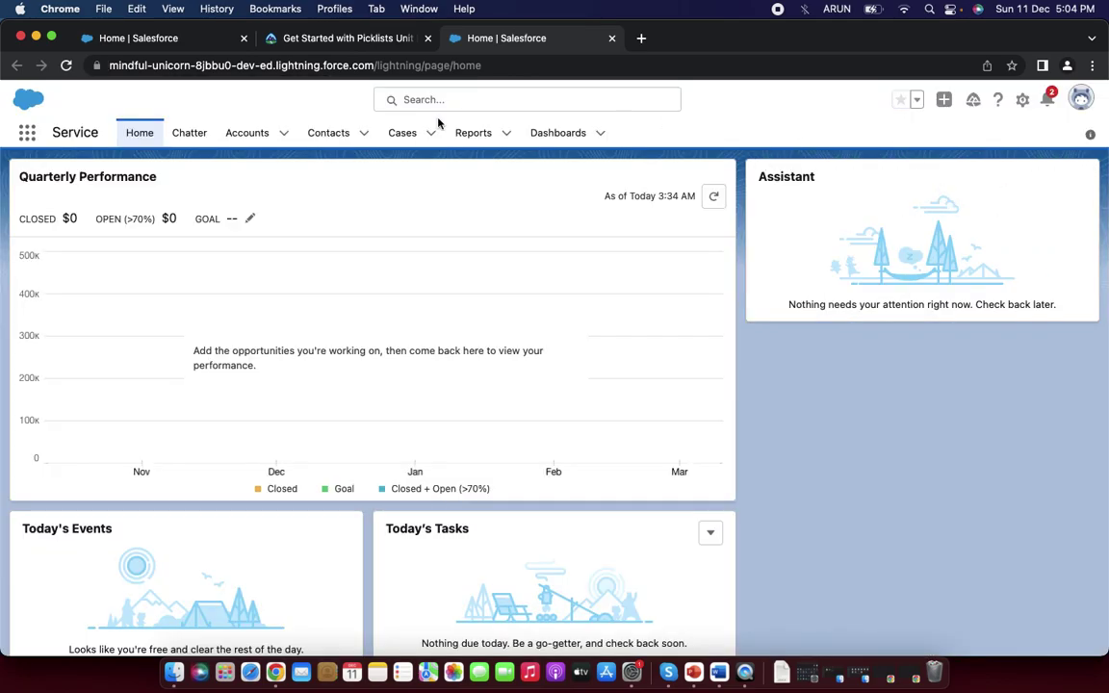
- Find Products by searching the apps and items for "prod", and open the Product object for editing in Setup
click(28, 135)
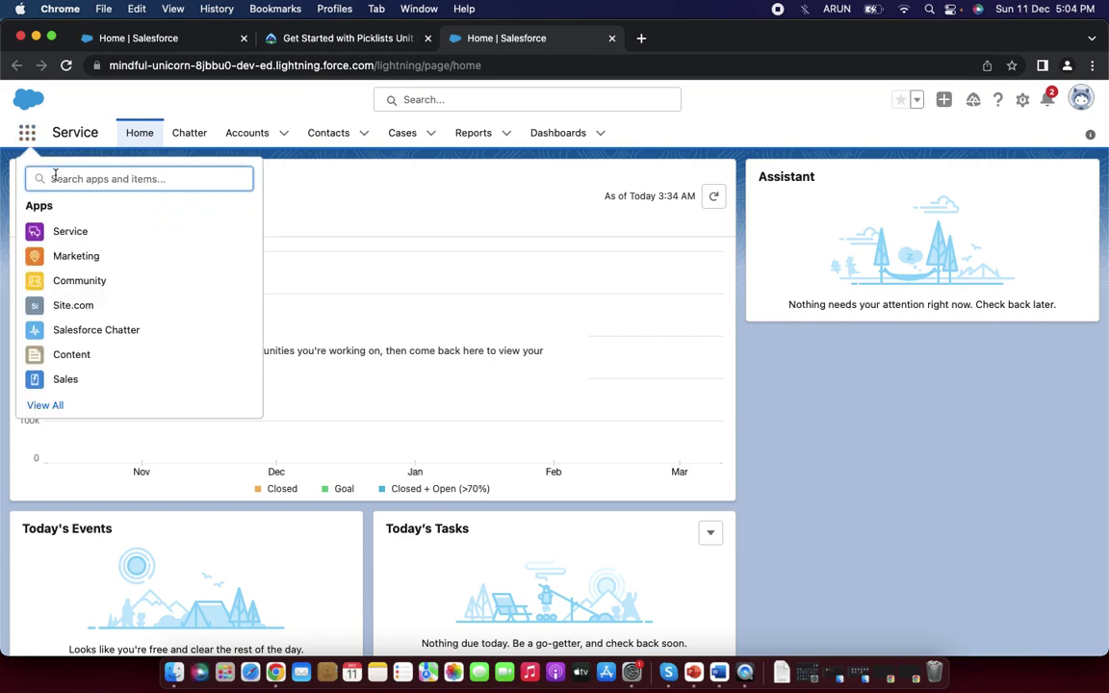
text(prod)
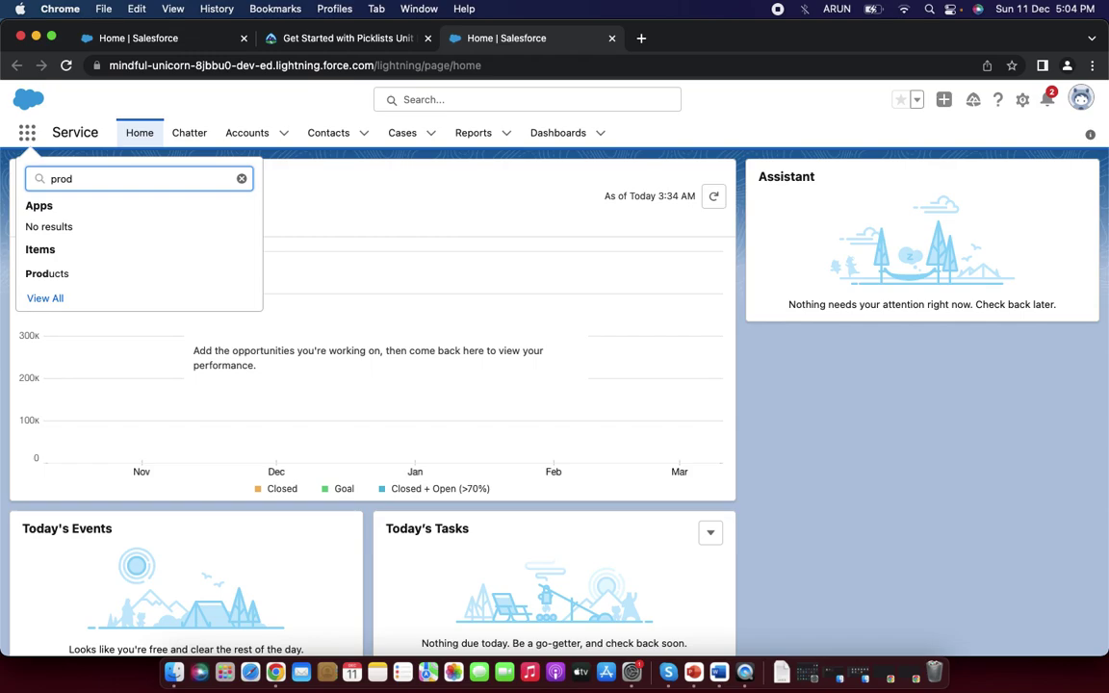
click(56, 276)
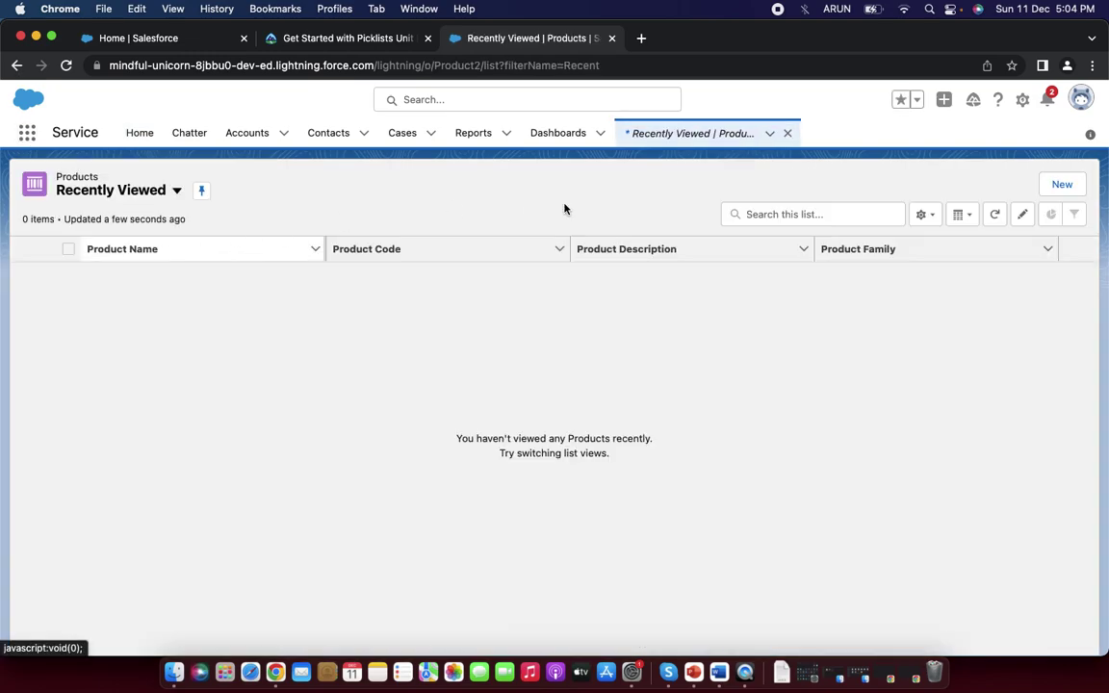
click(1022, 100)
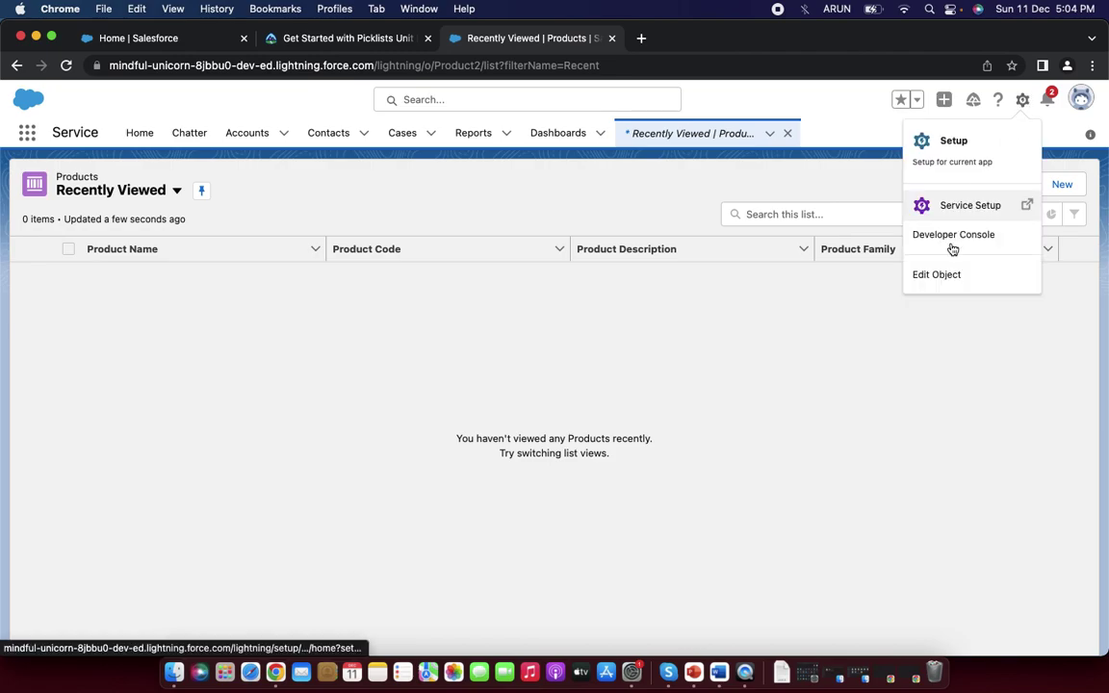
click(941, 276)
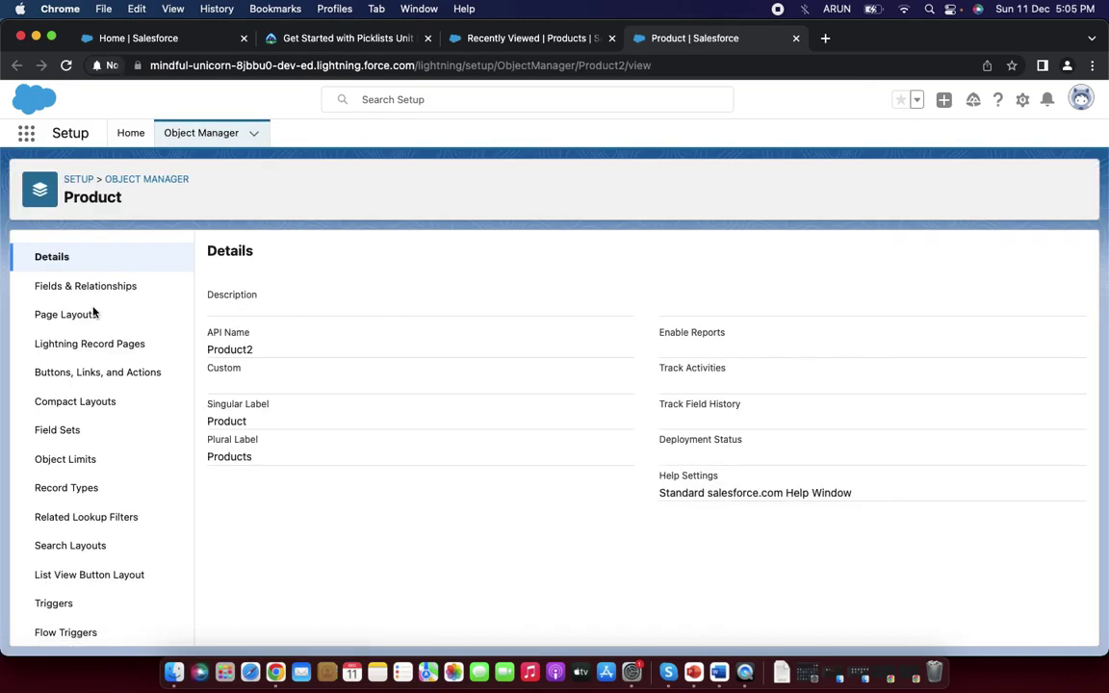
- Start a new custom field of type Picklist on Product up to its details page, and return to the challenge instructions
click(68, 288)
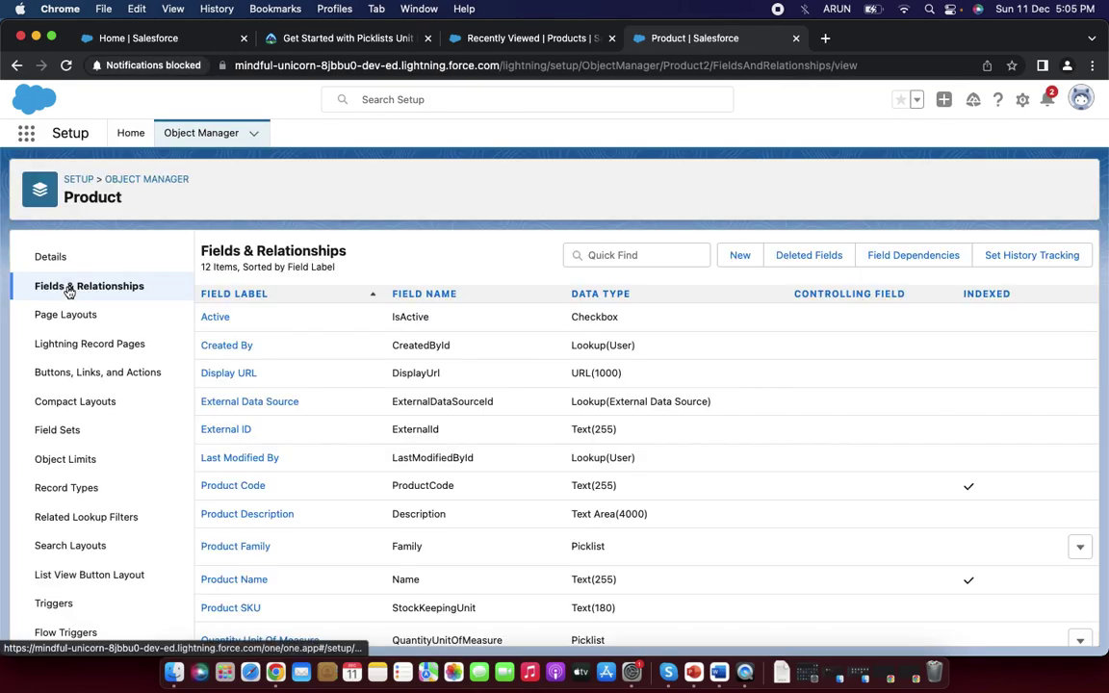
click(736, 257)
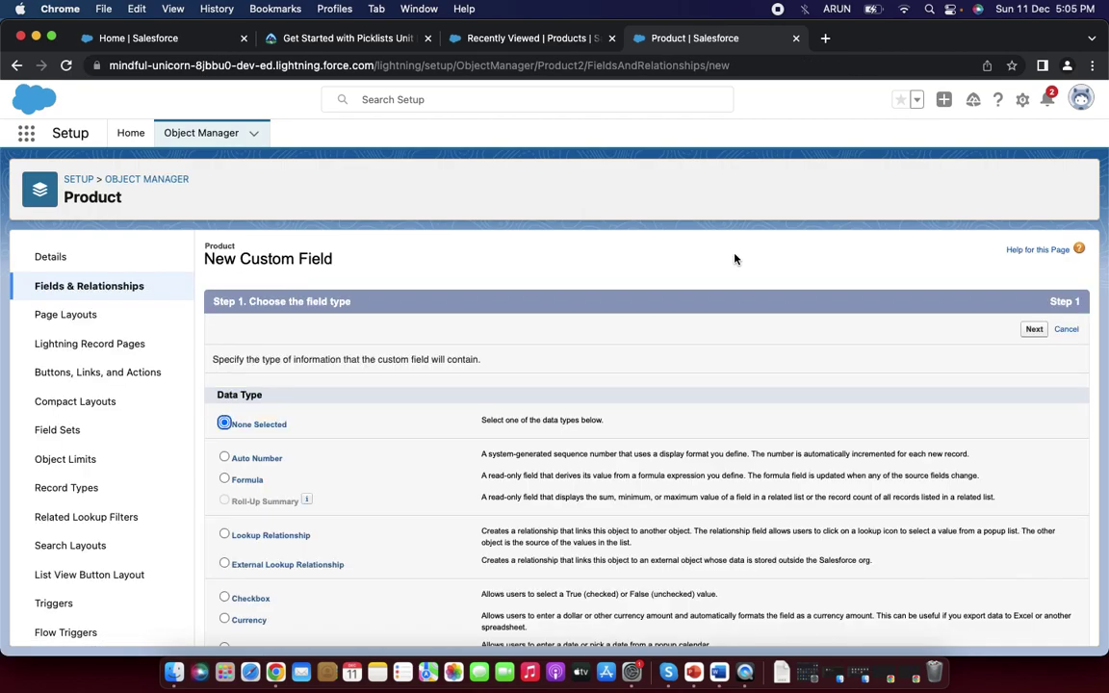
scroll(372, 545, down, 3)
scroll(372, 545, down, 5)
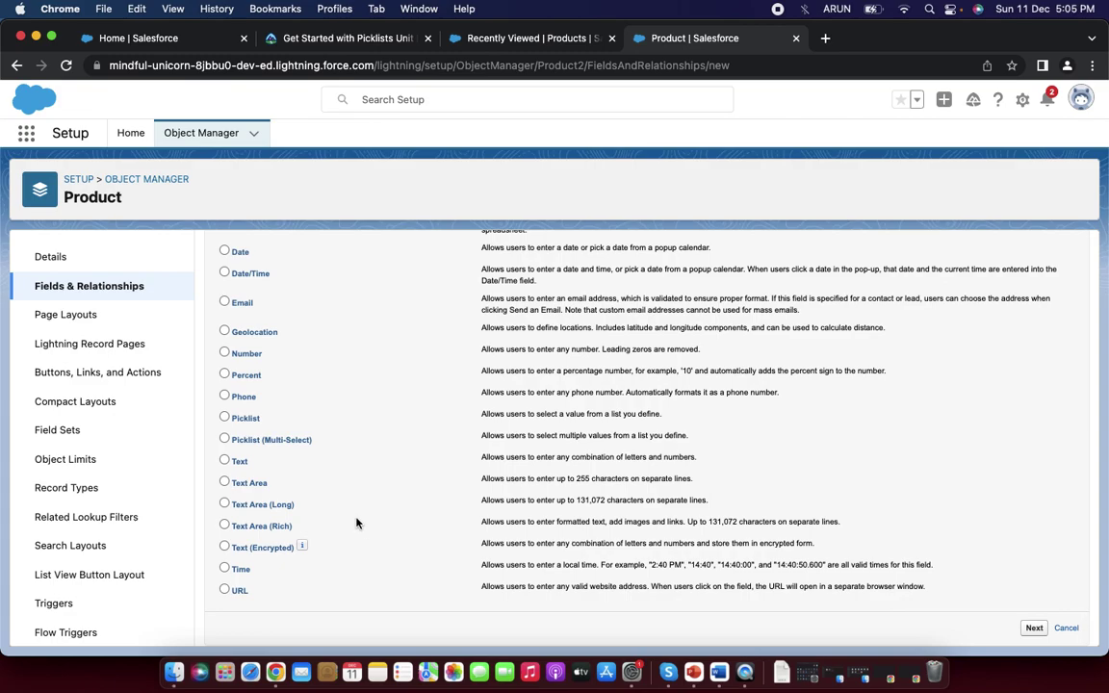
click(223, 418)
scroll(591, 361, up, 8)
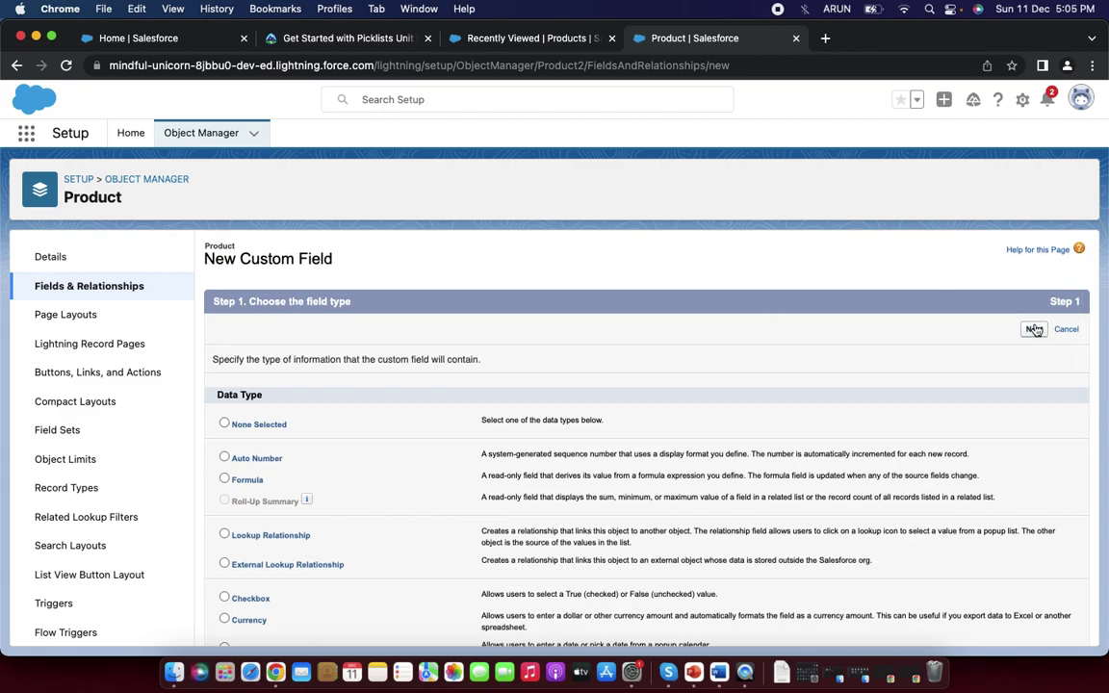
click(1034, 330)
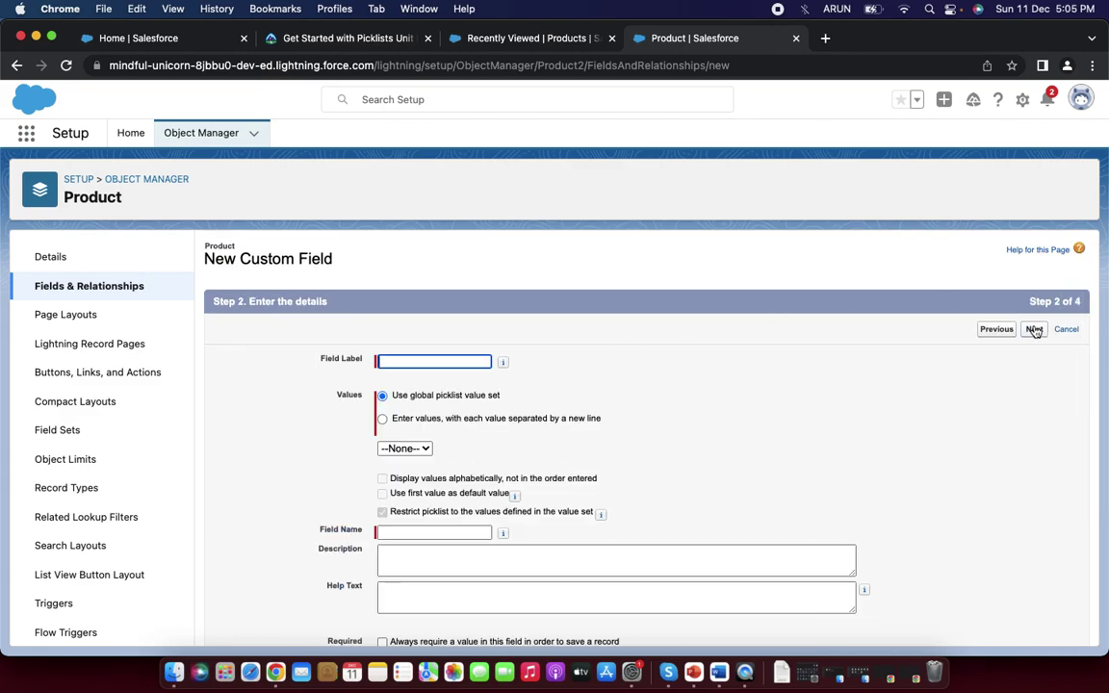
click(343, 39)
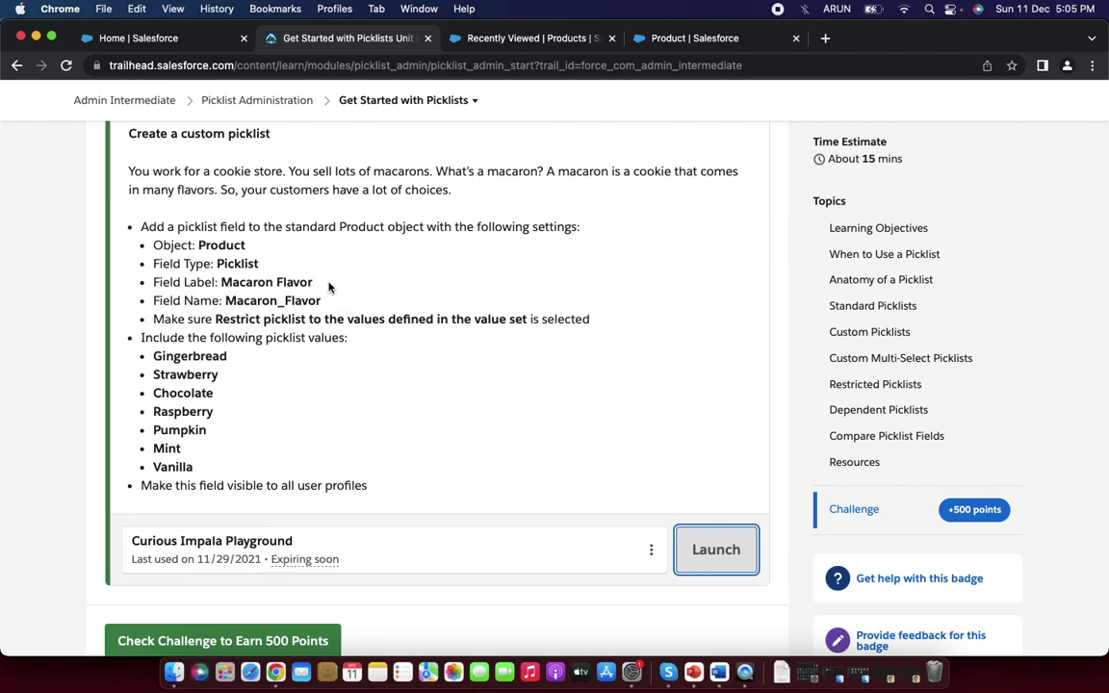
drag(328, 287, 221, 285)
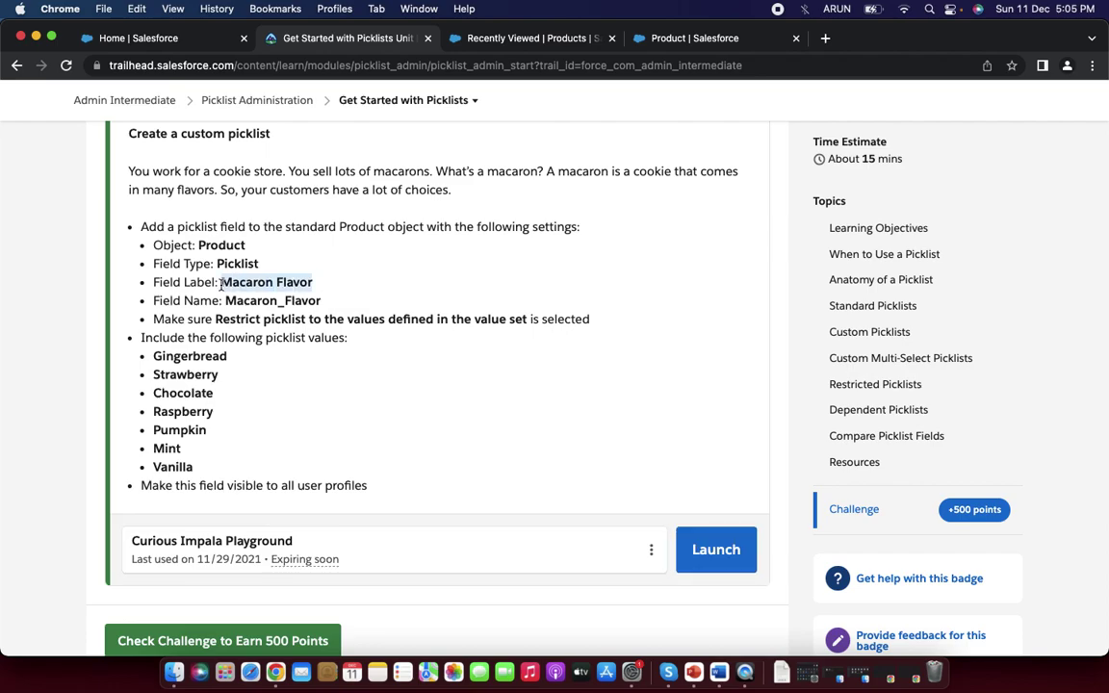
key(fn+c)
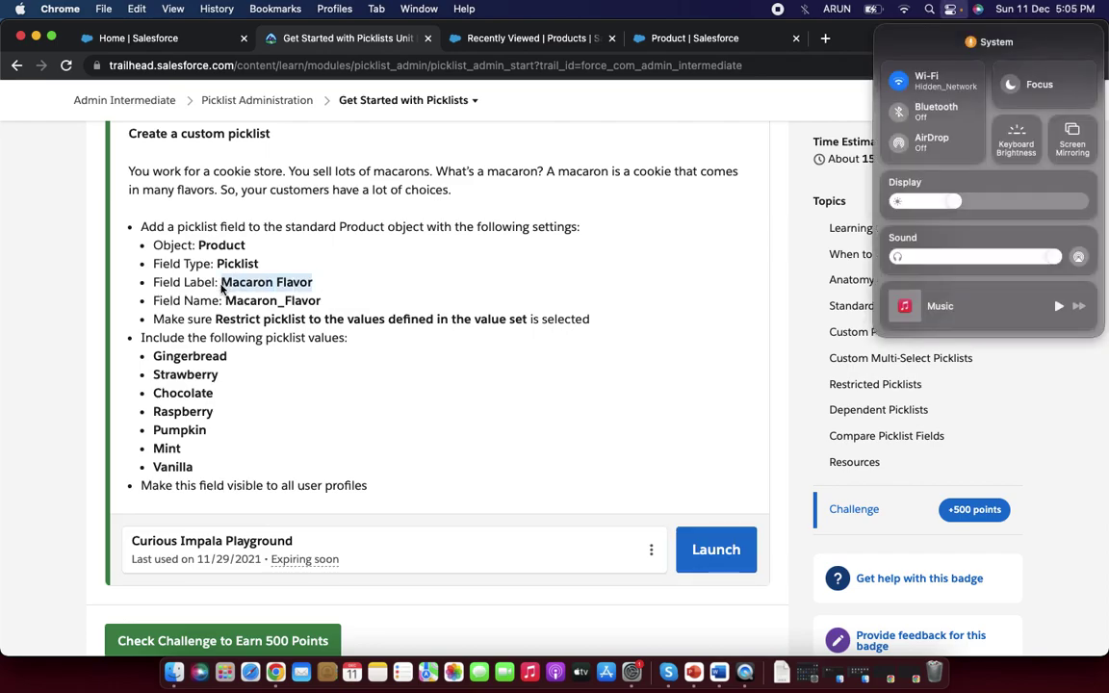
click(692, 114)
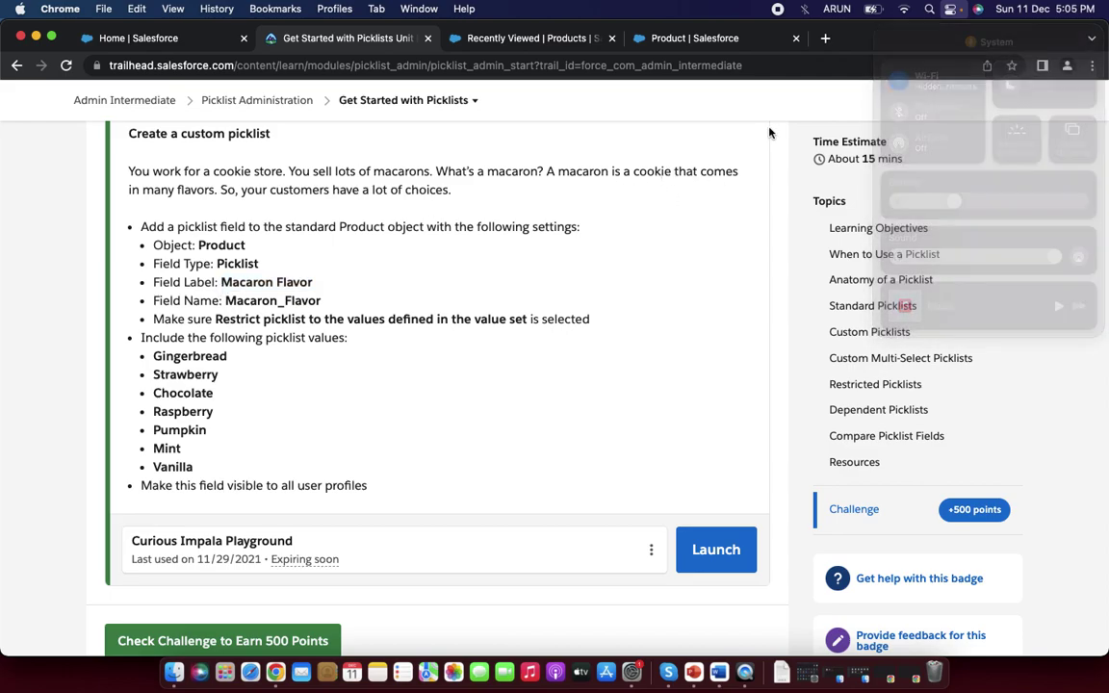
- Copy "Macaron Flavor" from the challenge instructions into the Field Label of the new custom field
drag(315, 284, 223, 282)
key(super+c)
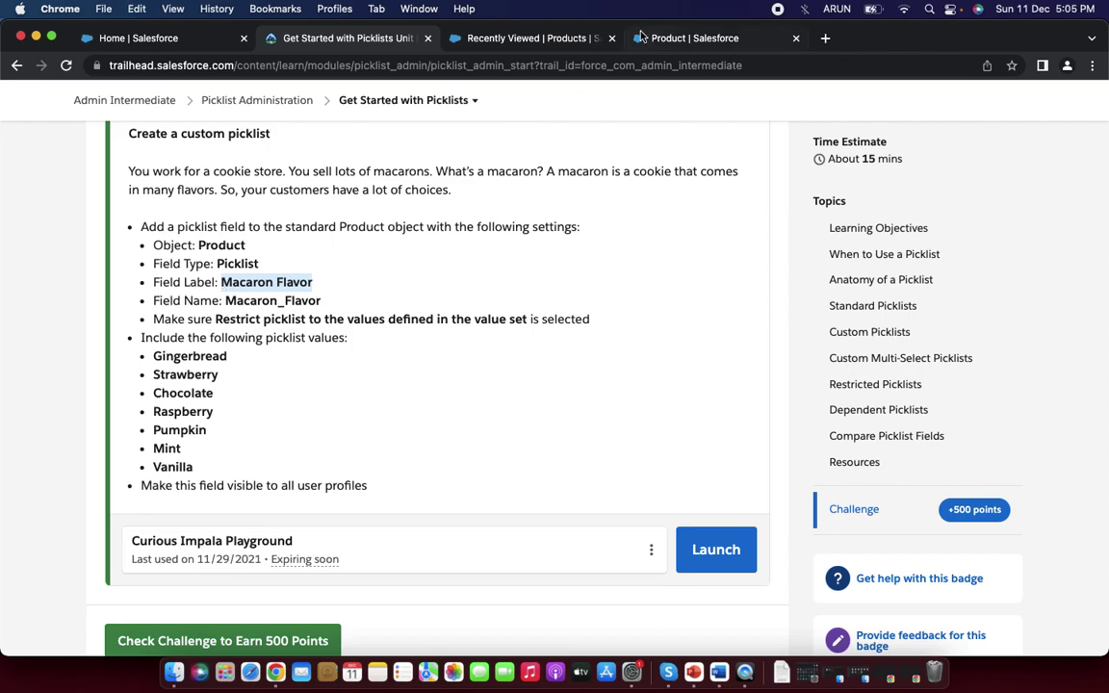
click(669, 39)
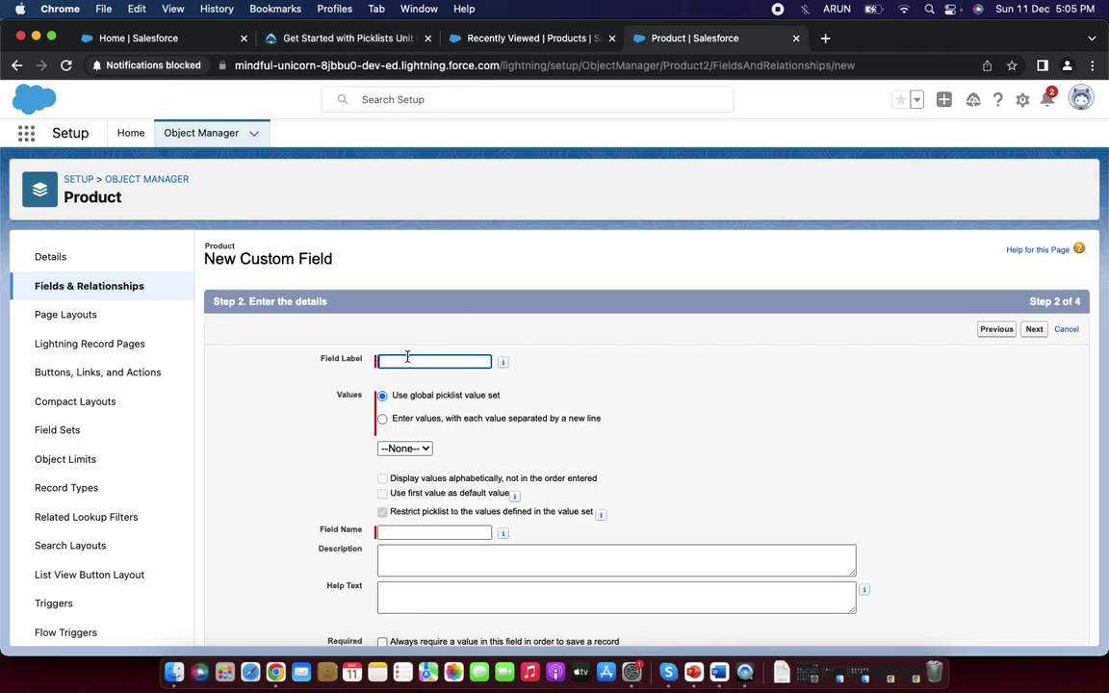
click(407, 361)
key(super+v)
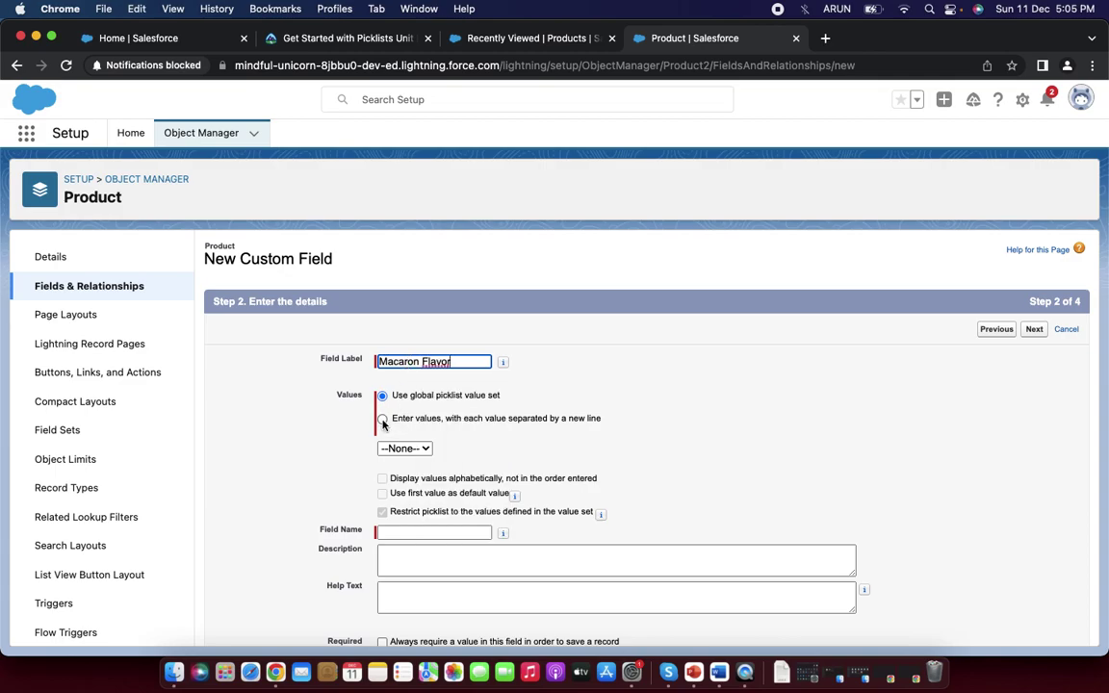
- Choose to enter the picklist values manually, one per line, and check the restrict-picklist setting against the challenge instructions
click(405, 448)
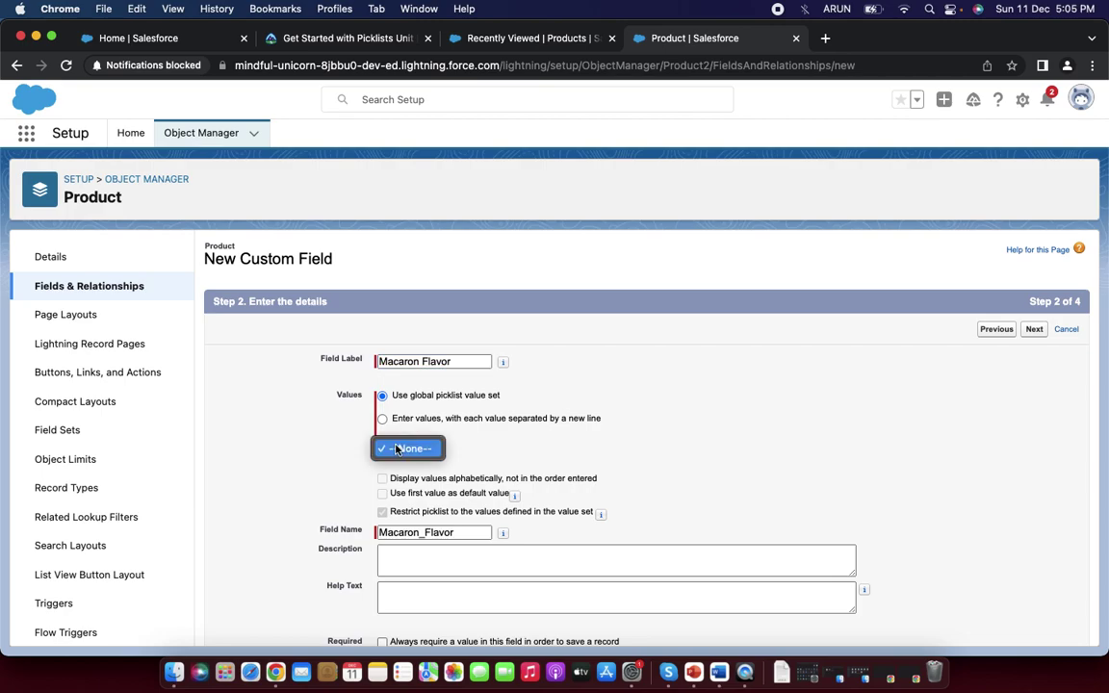
click(380, 422)
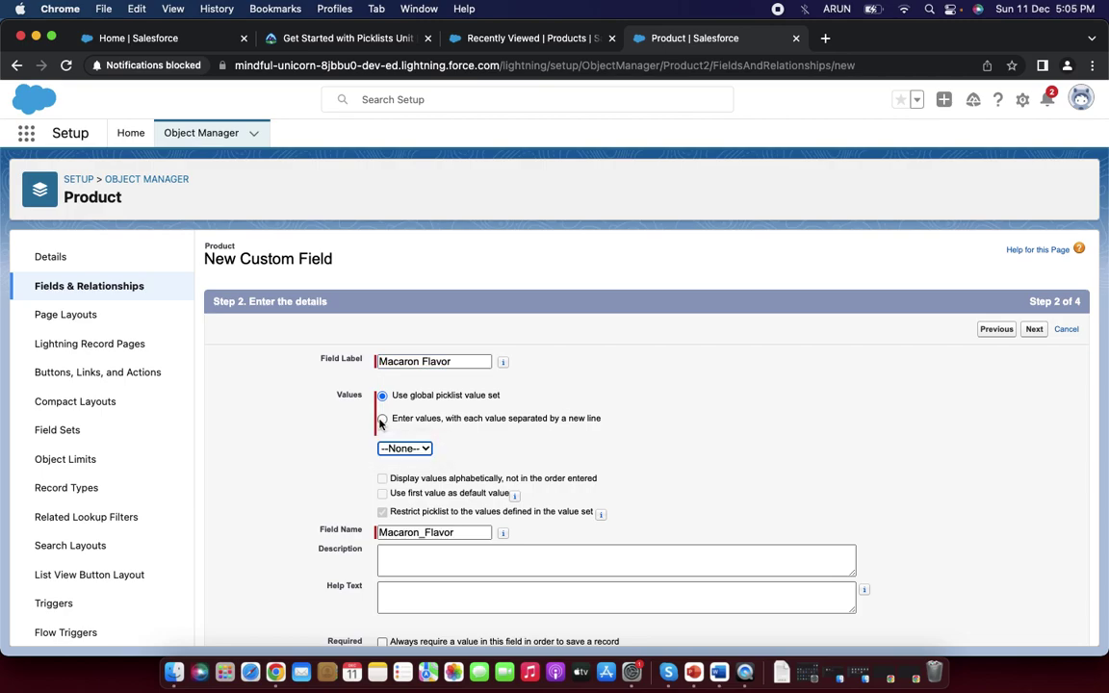
click(383, 420)
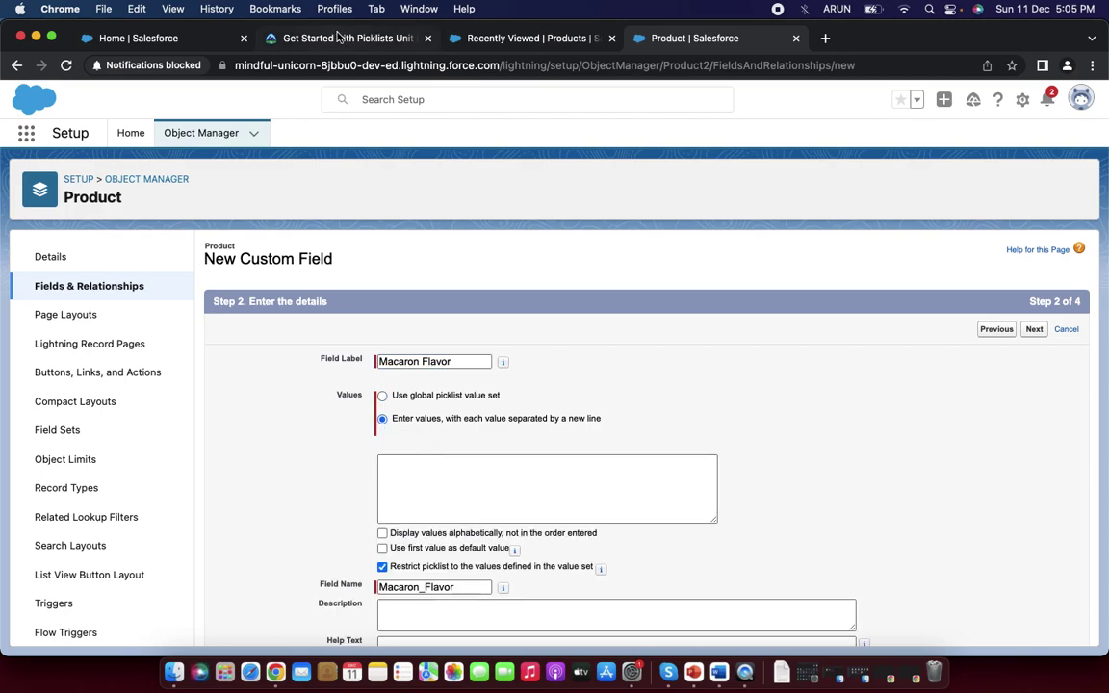
click(305, 38)
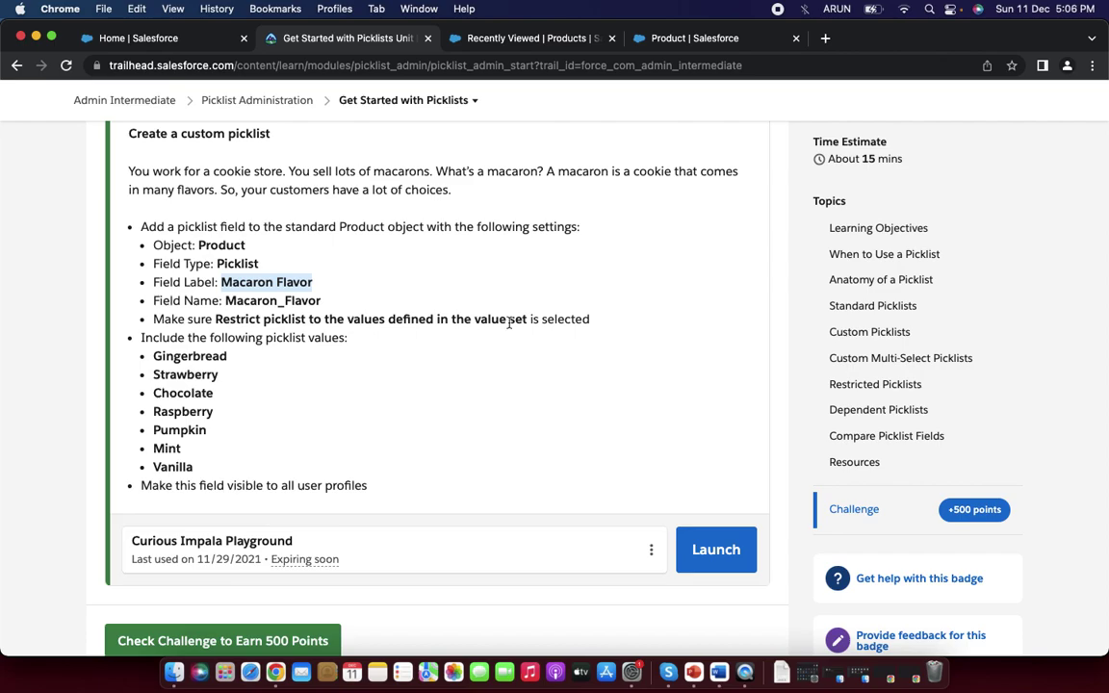
click(716, 33)
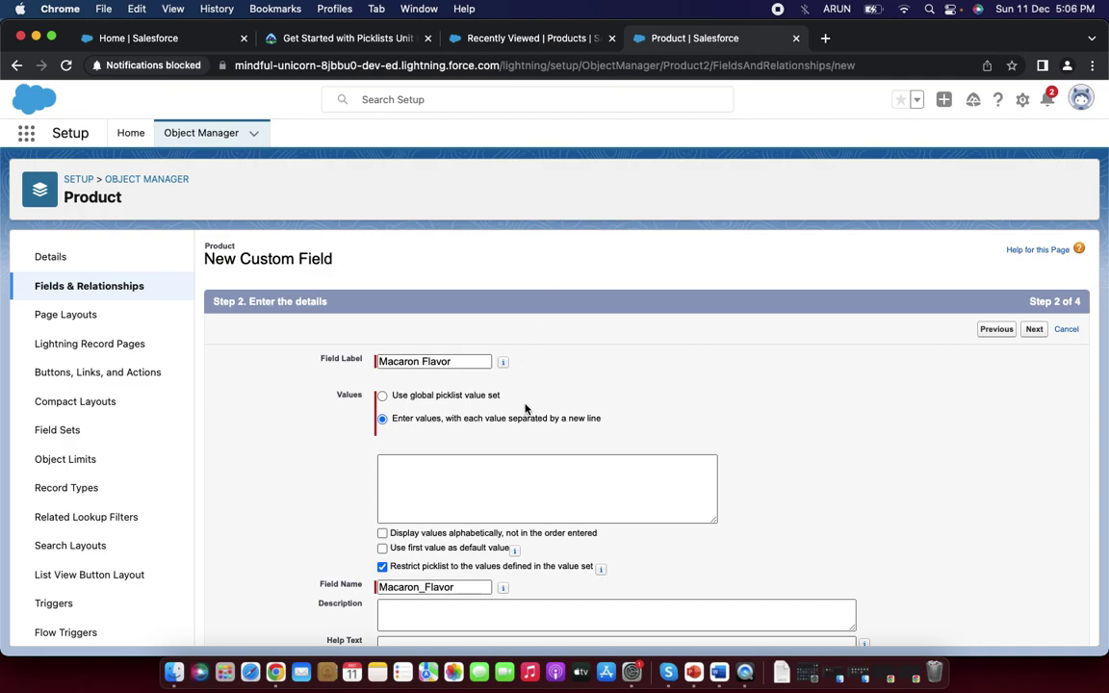
scroll(525, 409, down, 2)
scroll(522, 404, down, 1)
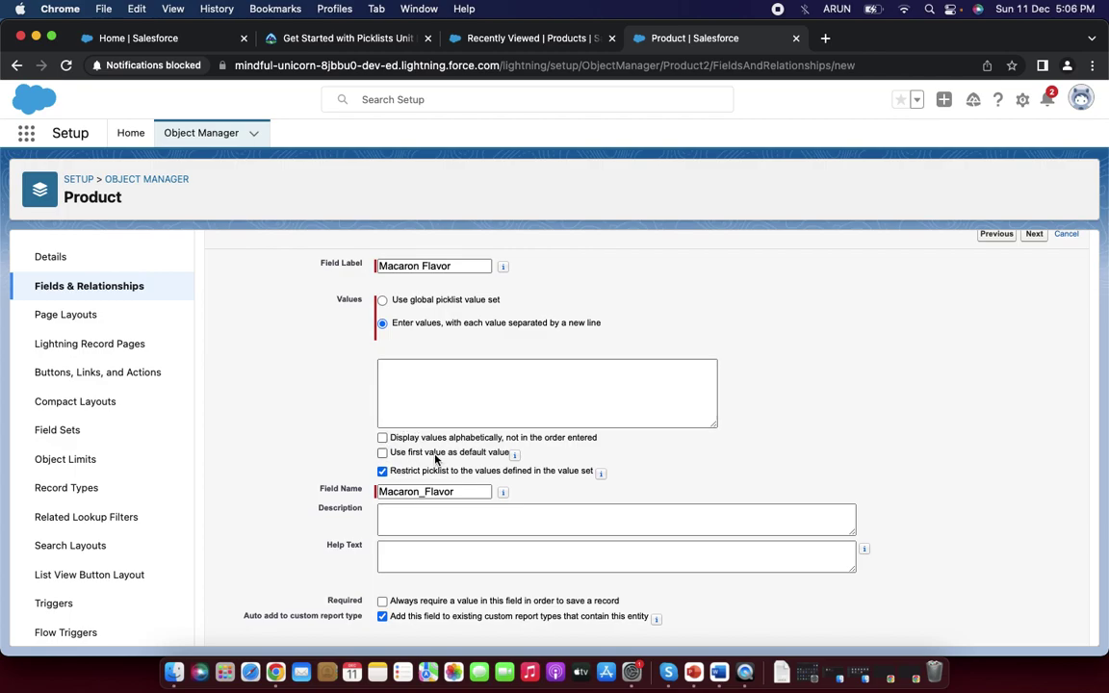
- Copy the seven flavors from Gingerbread to Vanilla from the challenge instructions into the new field's picklist values
click(384, 38)
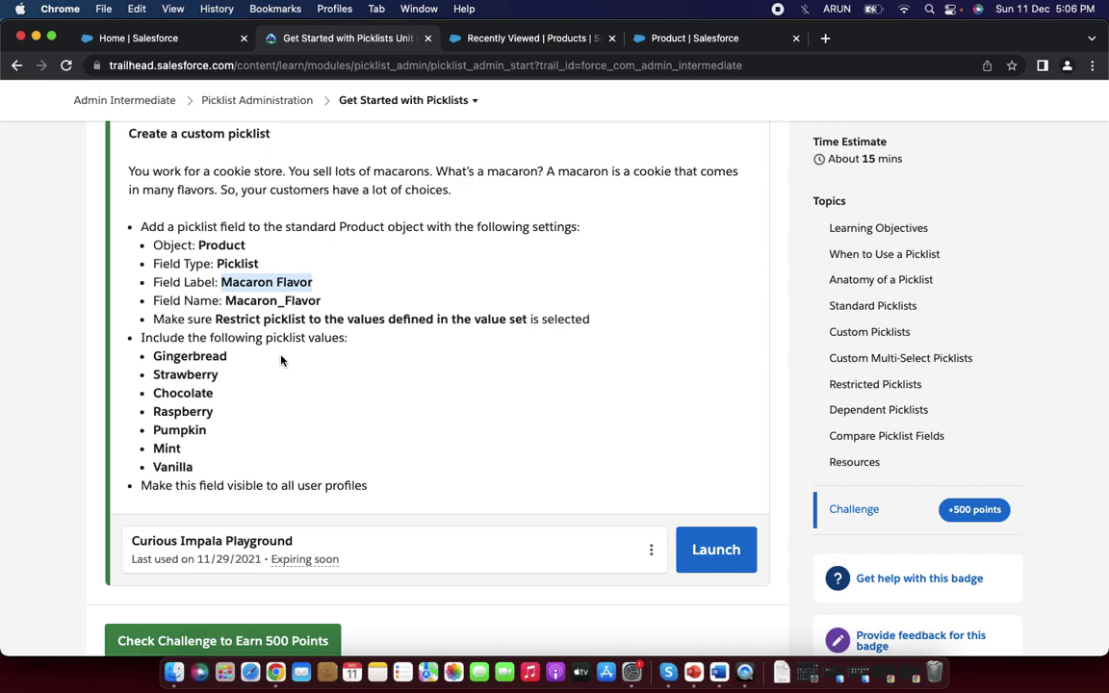
drag(154, 357, 234, 468)
key(super+c)
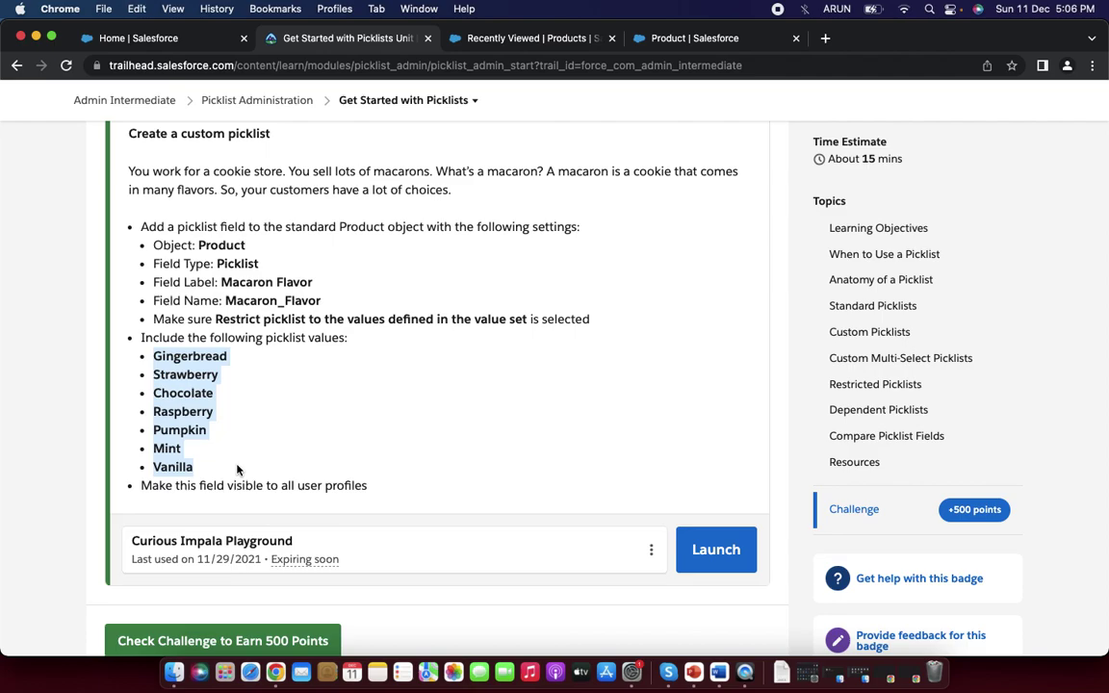
click(663, 38)
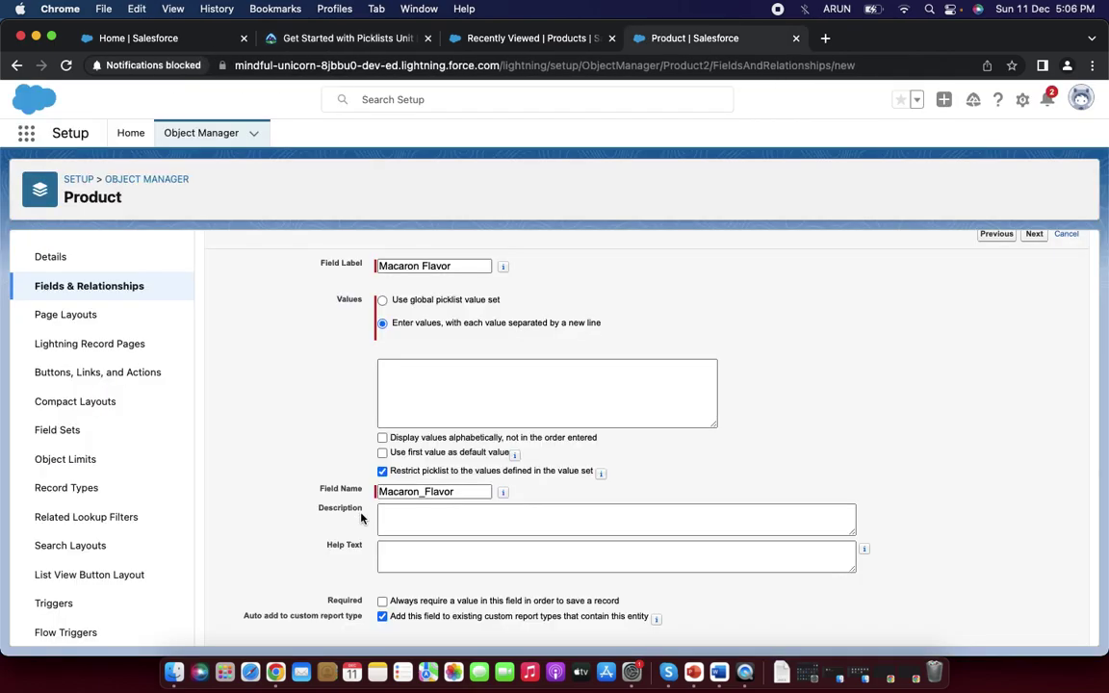
click(417, 383)
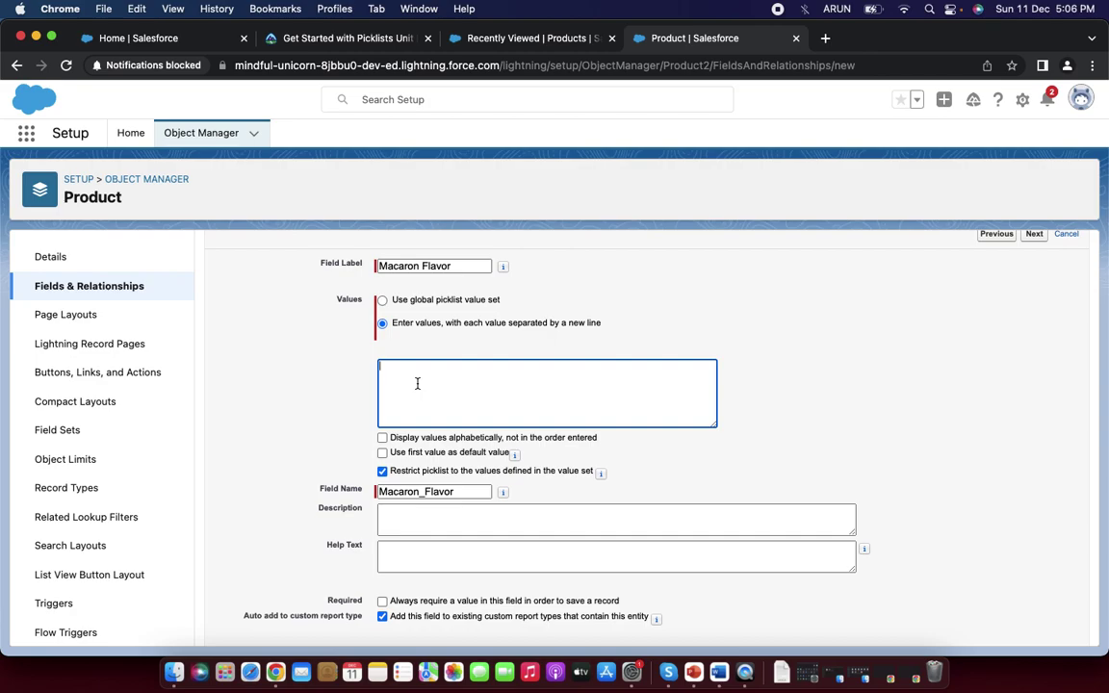
key(super+v)
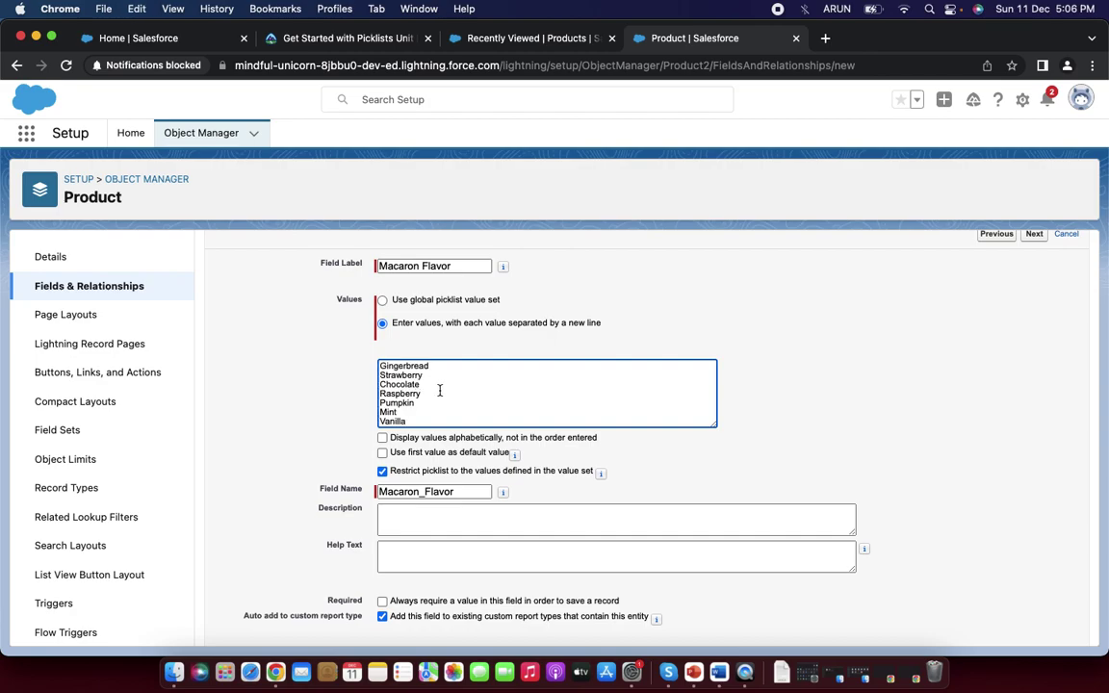
- Recheck the Macaron Flavor details against the challenge instructions and proceed to field-level security
scroll(439, 389, up, 1)
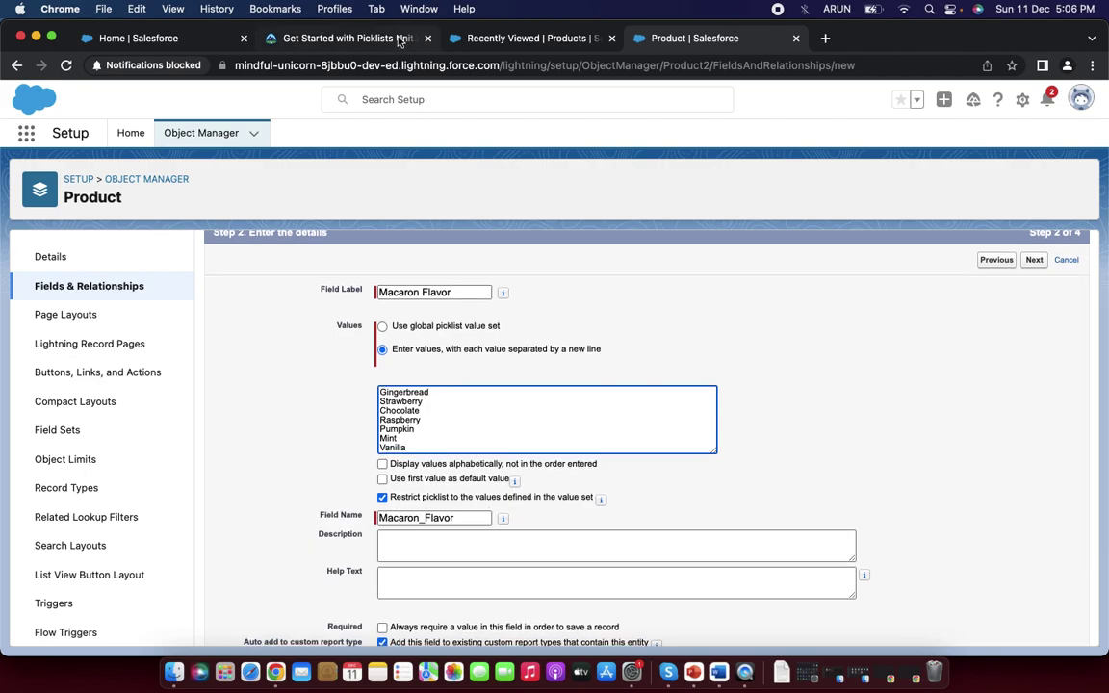
click(406, 39)
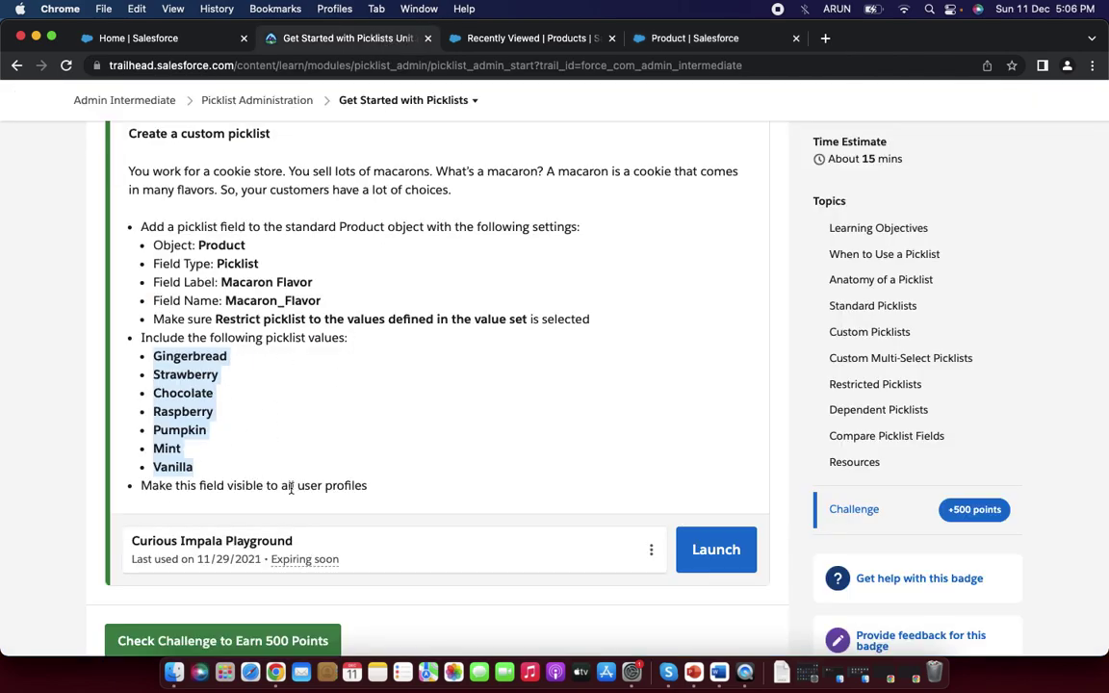
click(686, 39)
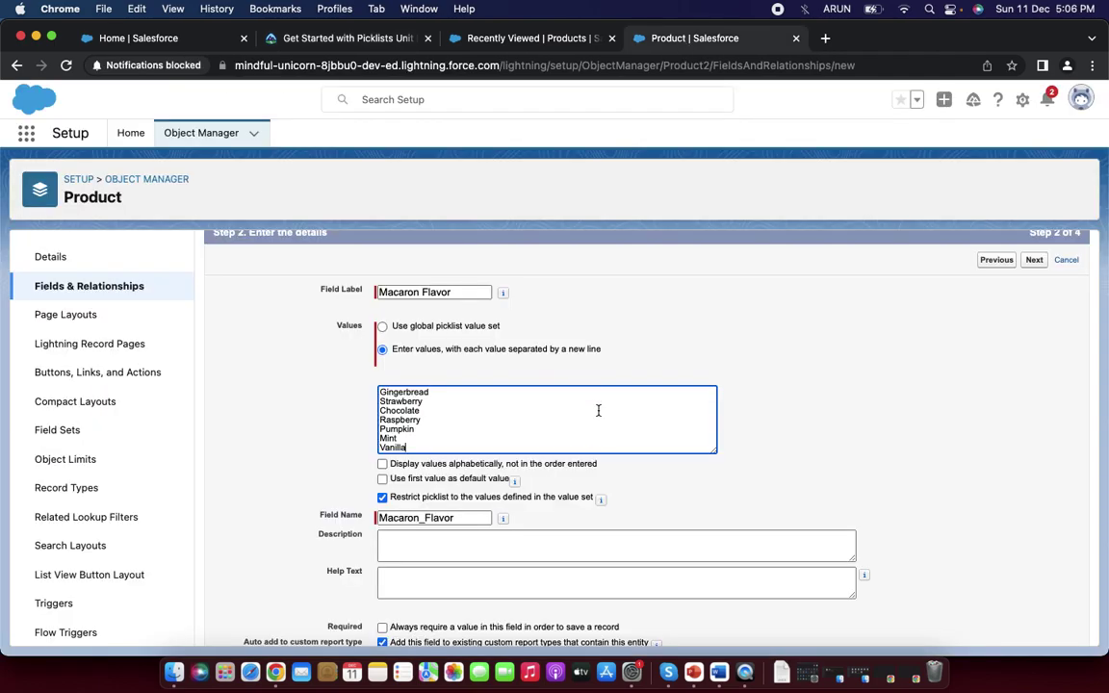
scroll(599, 416, down, 1)
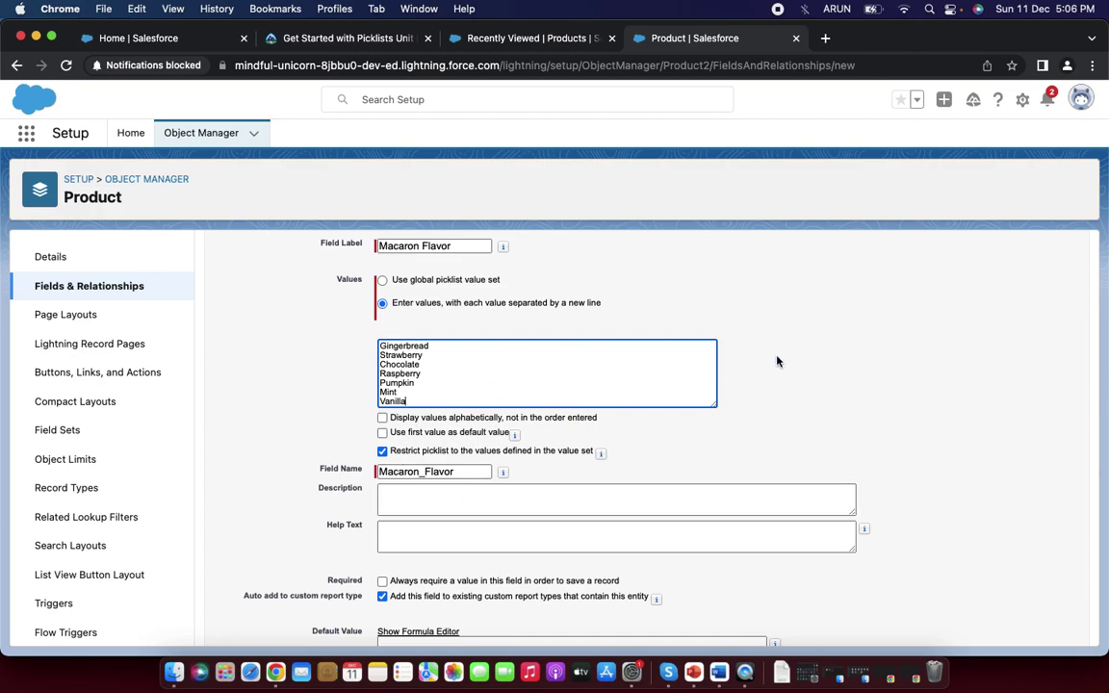
scroll(964, 280, up, 1)
scroll(964, 279, up, 2)
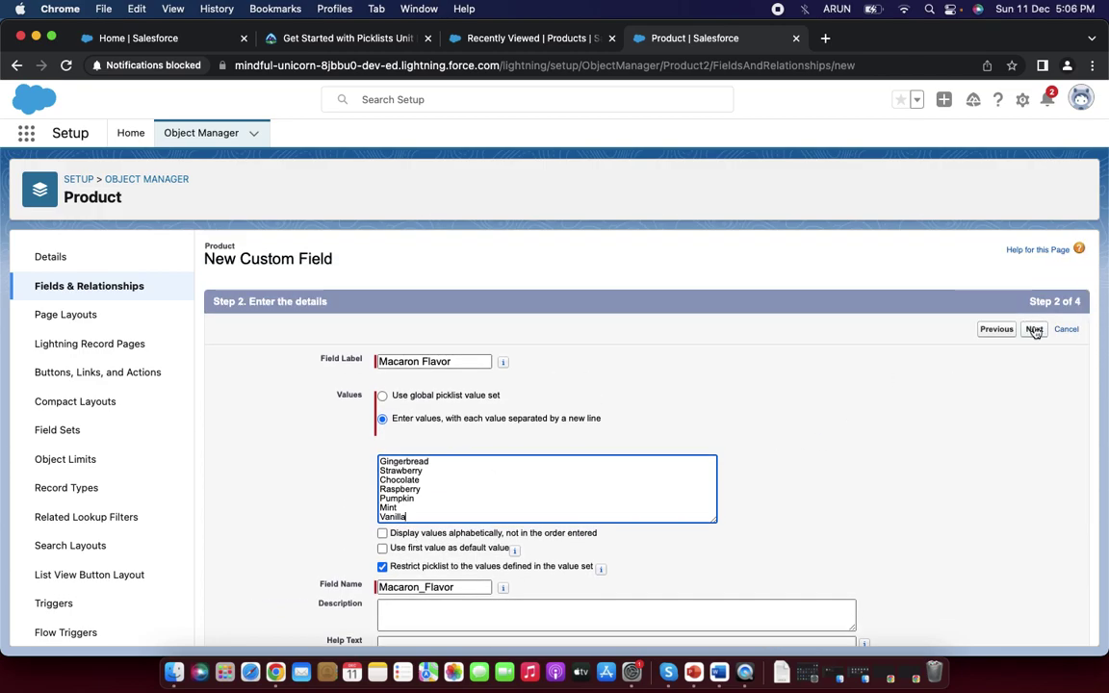
click(1034, 330)
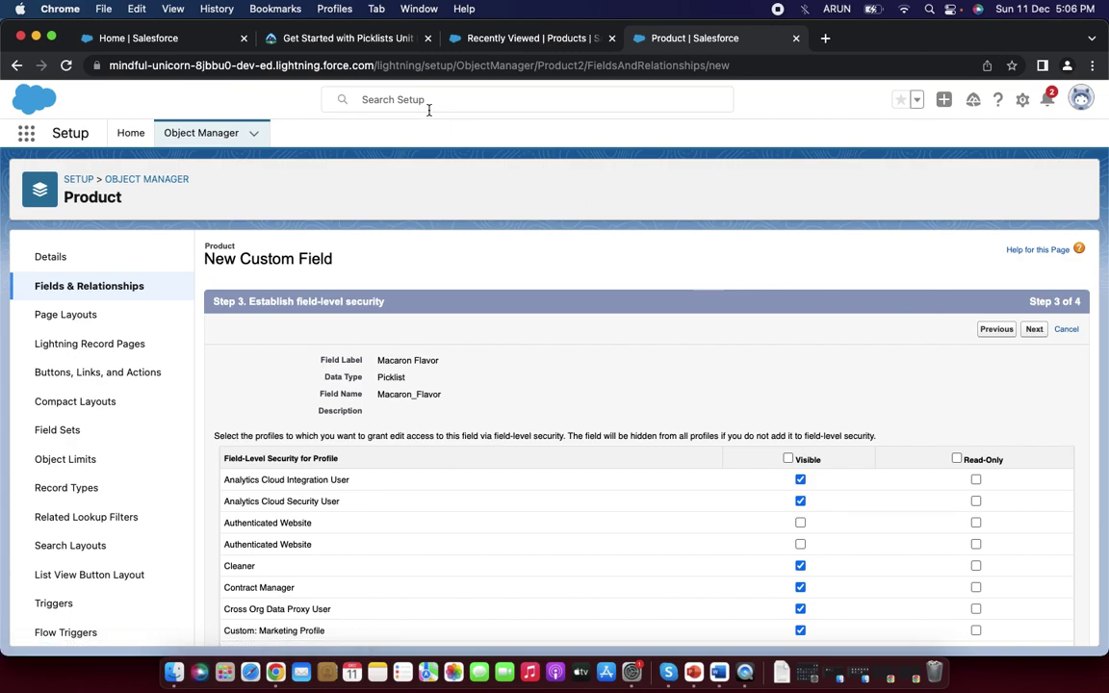
- Make the Macaron Flavor field visible to all user profiles, as the challenge requires, and proceed to the page layouts
click(337, 38)
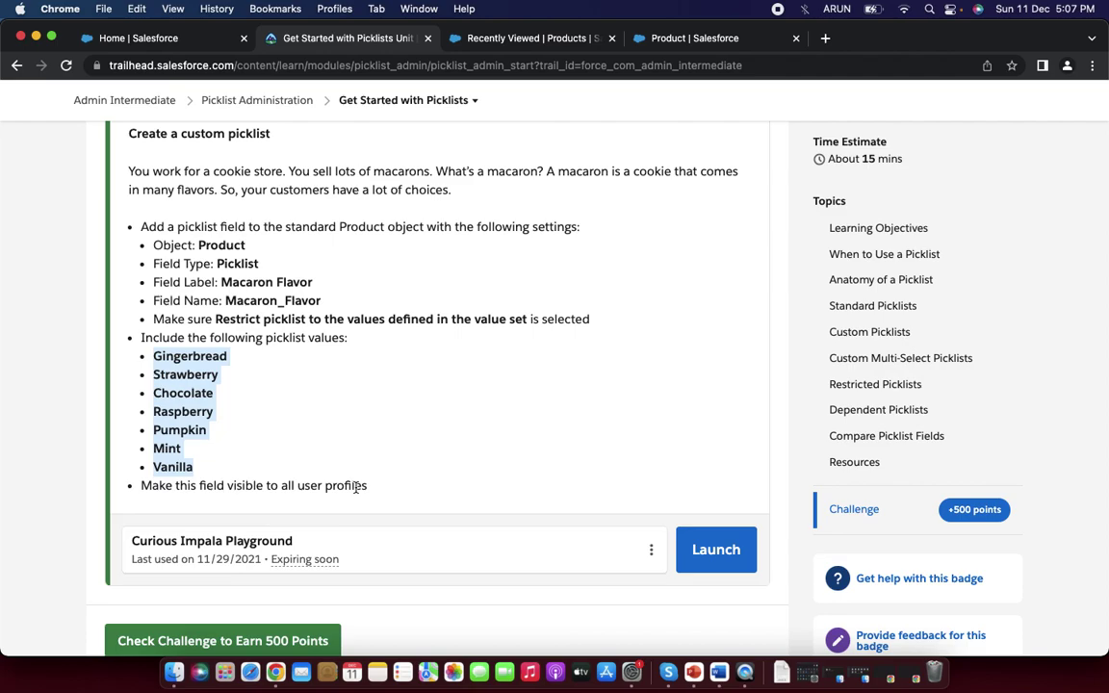
click(673, 38)
scroll(859, 458, down, 1)
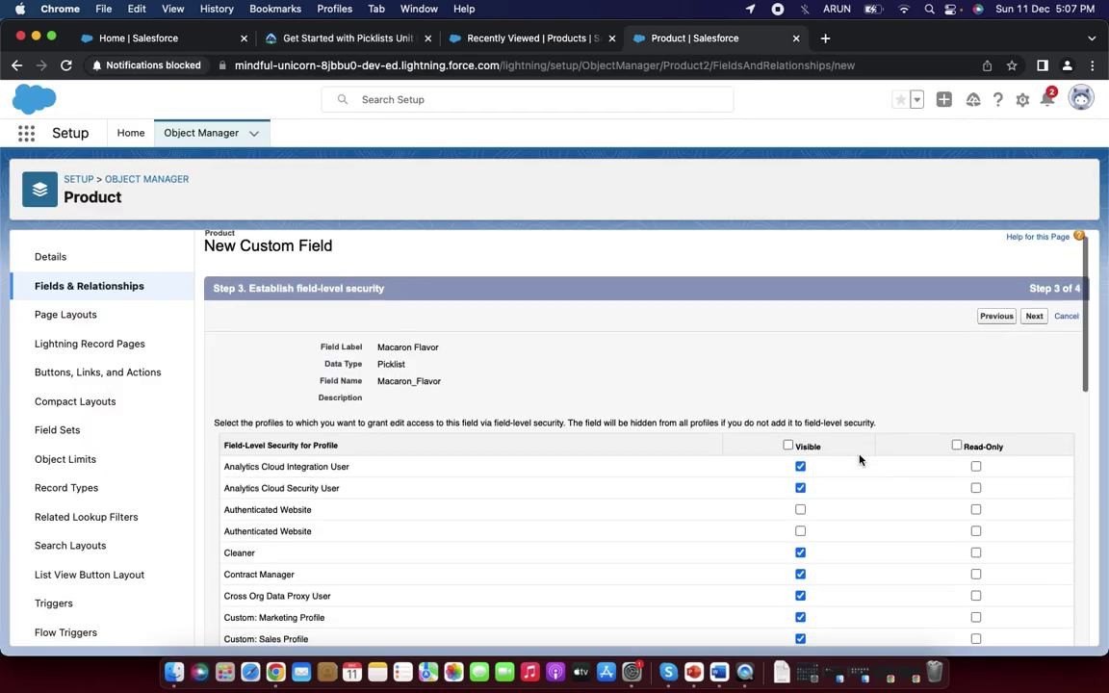
click(789, 447)
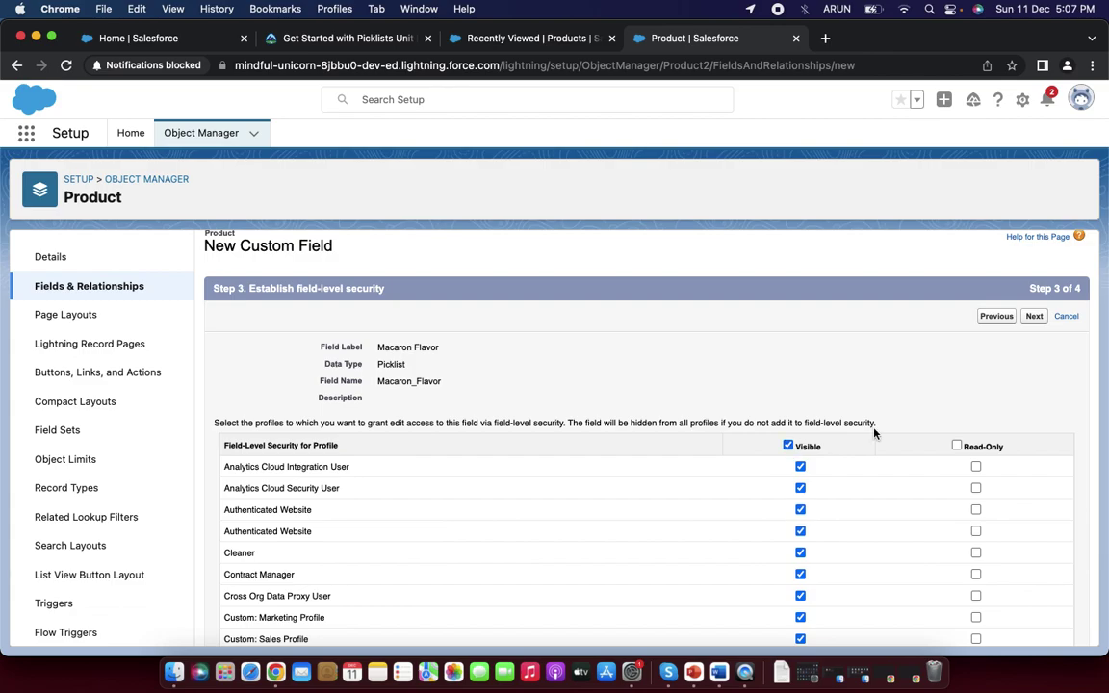
scroll(873, 432, down, 5)
scroll(874, 434, down, 8)
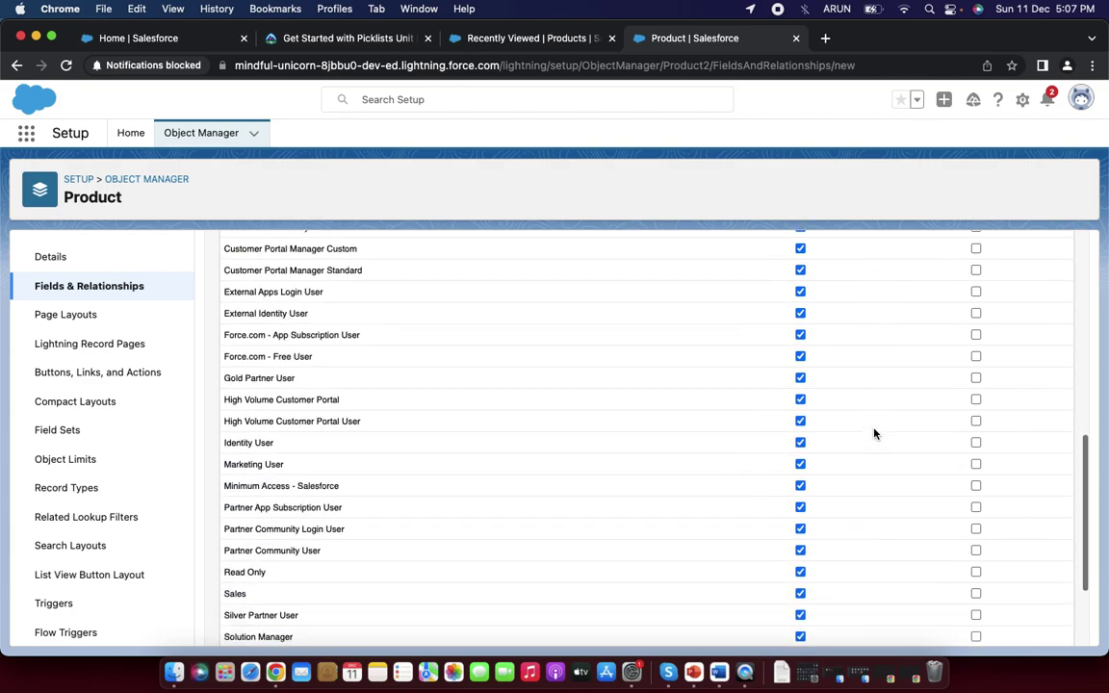
scroll(874, 434, up, 15)
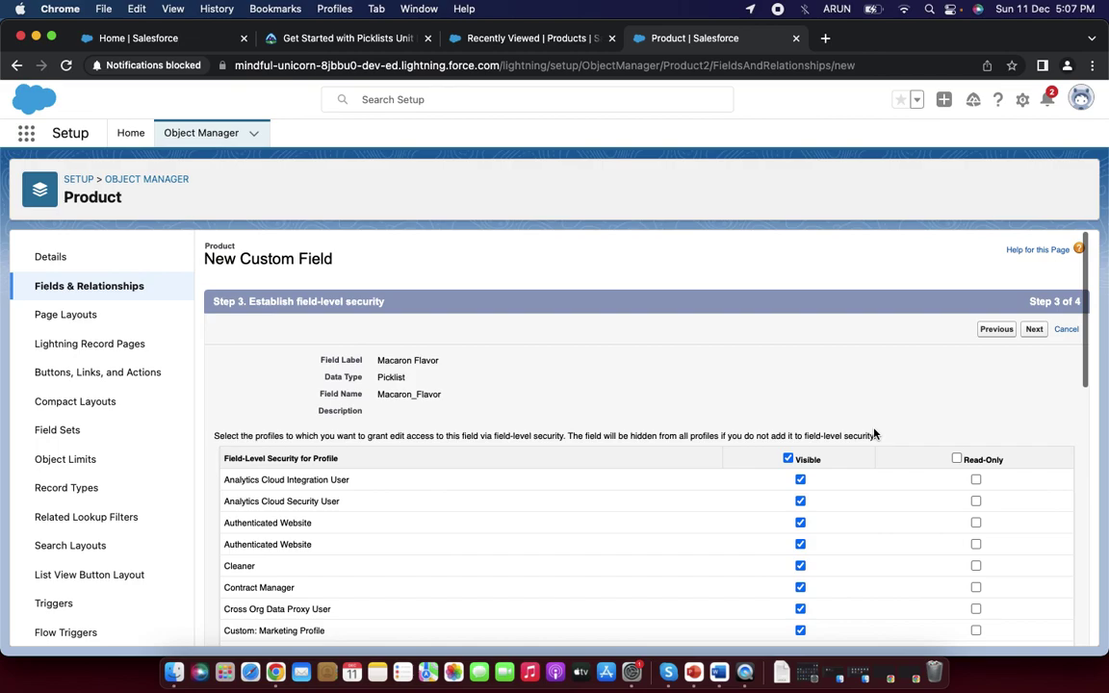
click(1034, 330)
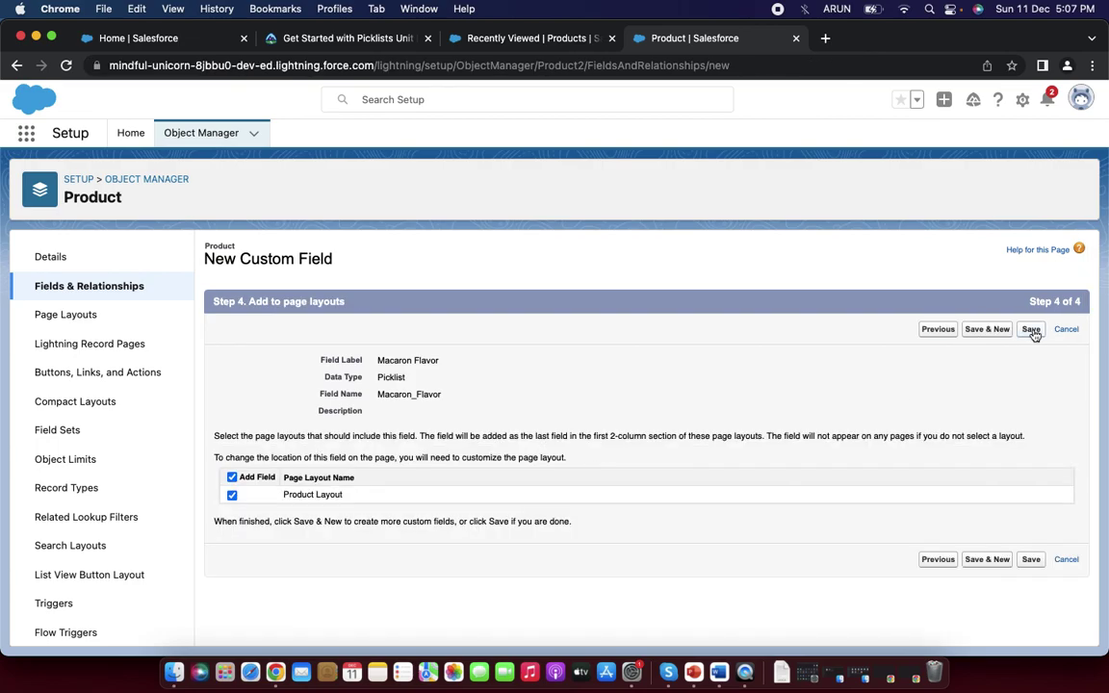
- Save the field on the Product Layout and open Macaron Flavor to review its picklist values
click(1031, 330)
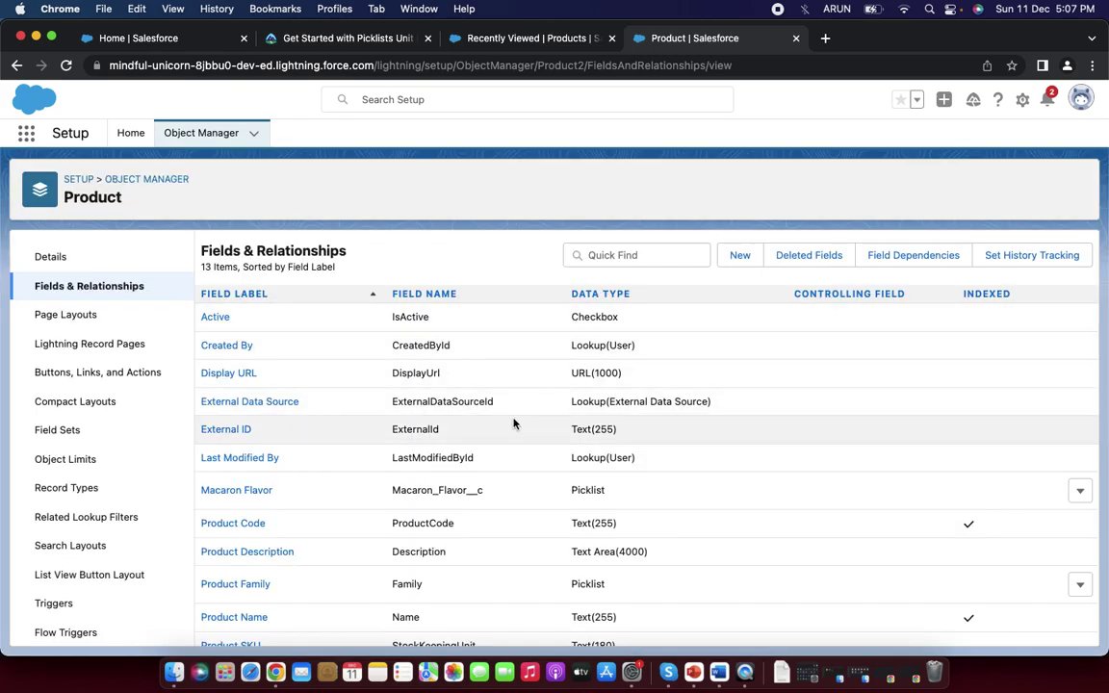
click(255, 492)
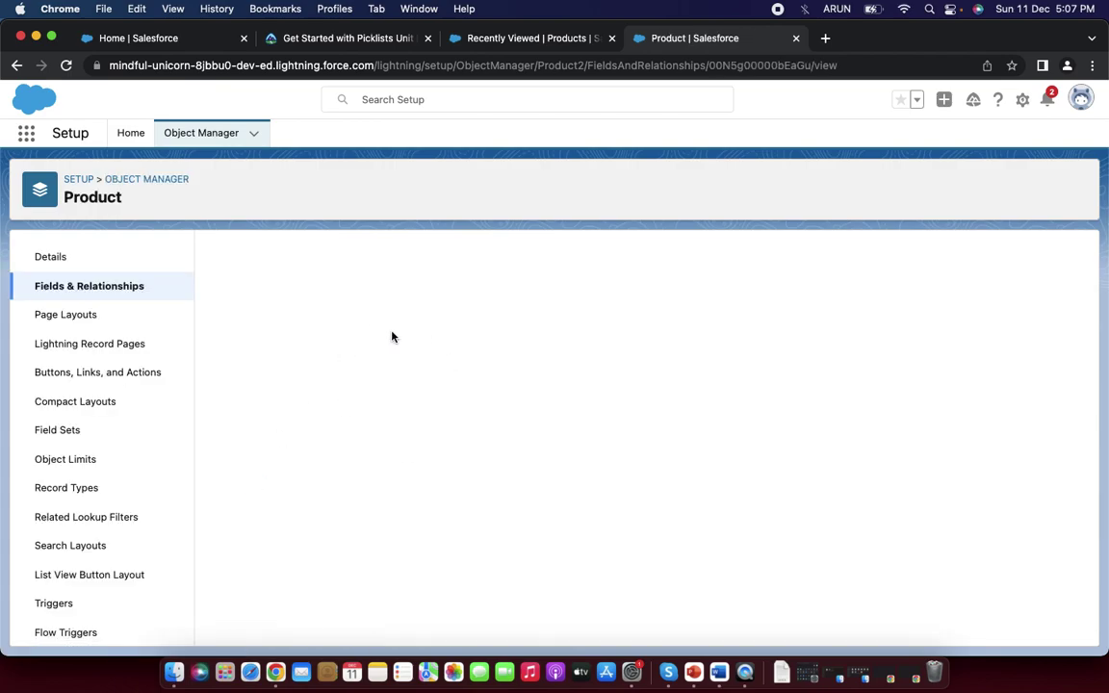
scroll(444, 407, down, 10)
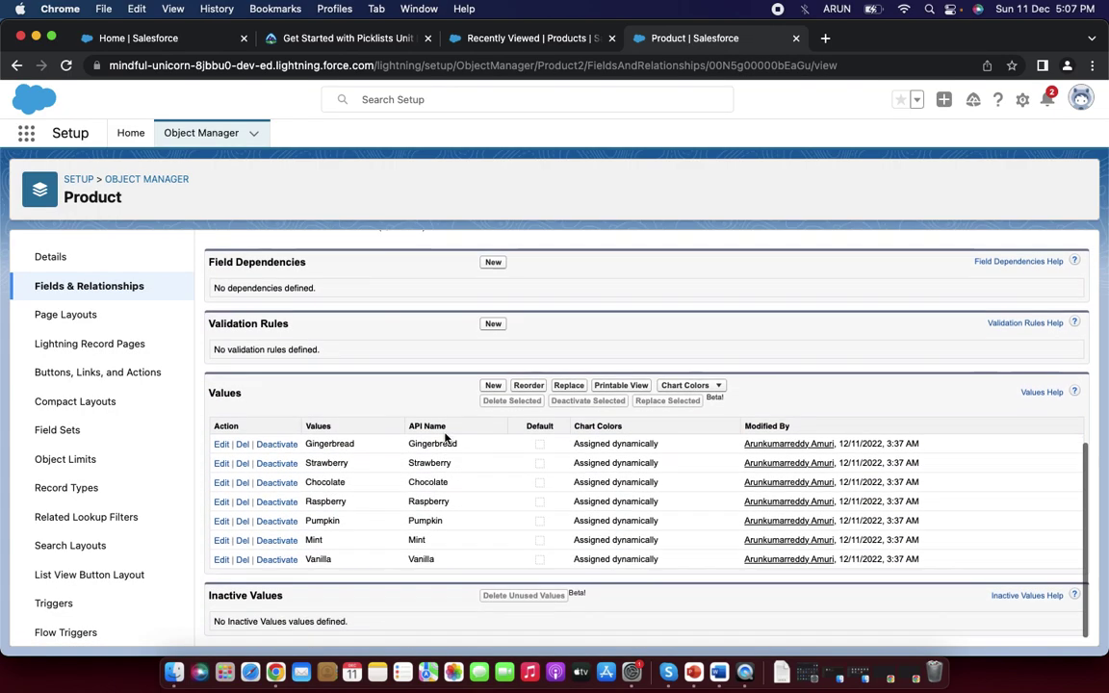
scroll(396, 366, up, 10)
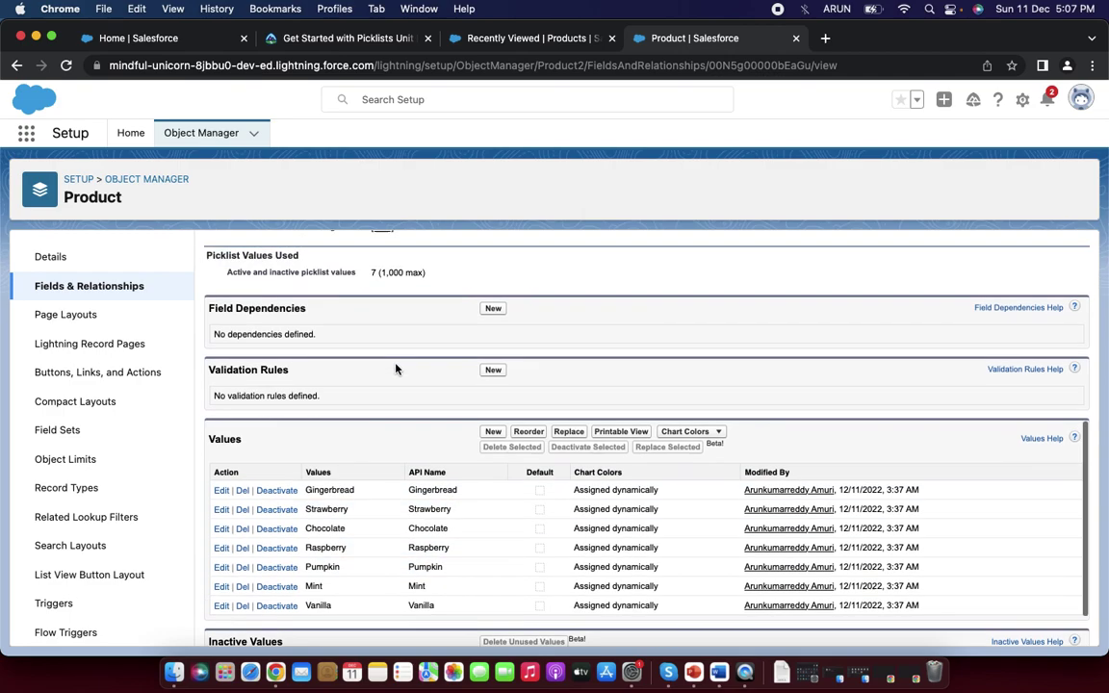
- Submit the Get Started with Picklists challenge for checking on Trailhead and dismiss the completion message
click(332, 38)
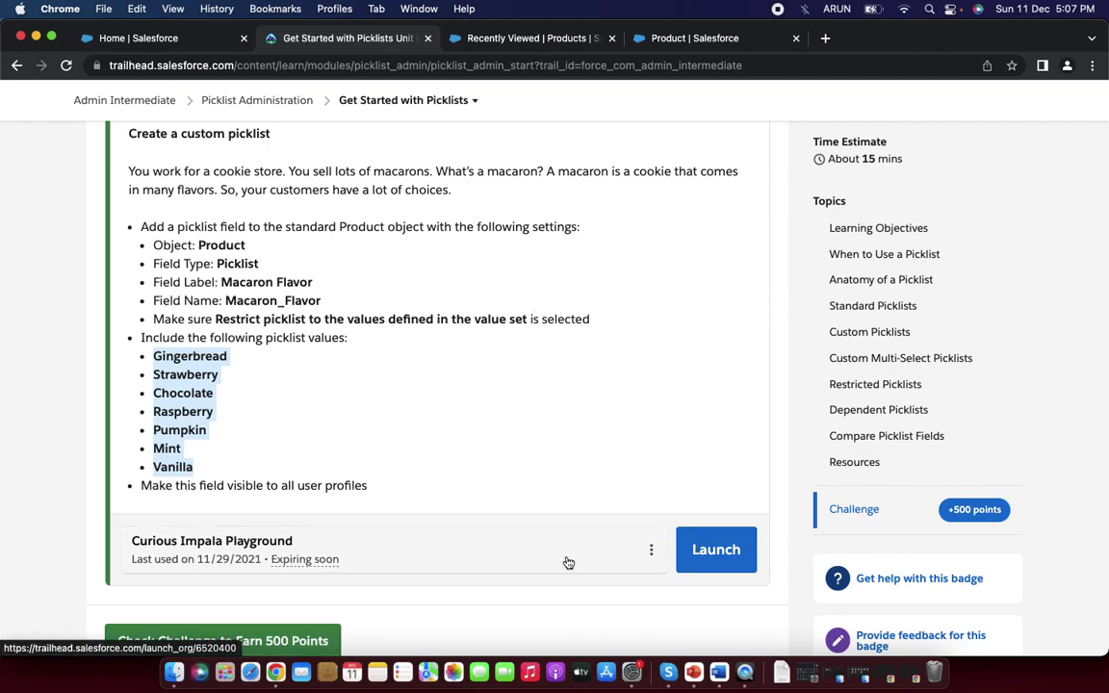
scroll(568, 562, down, 1)
scroll(567, 562, down, 2)
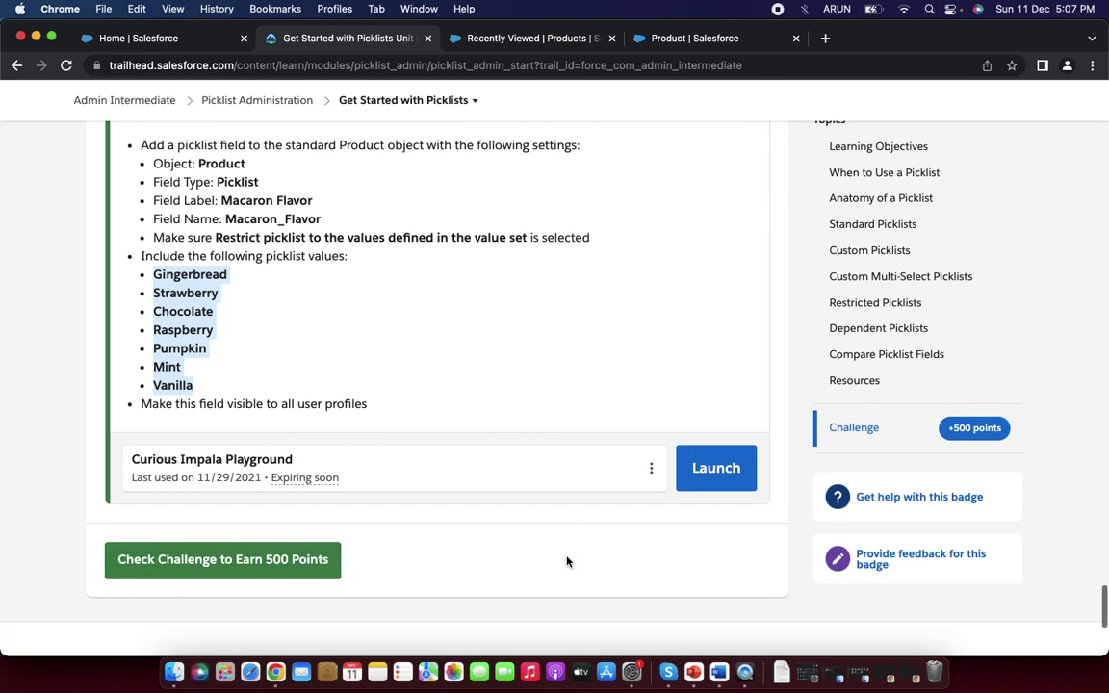
click(238, 562)
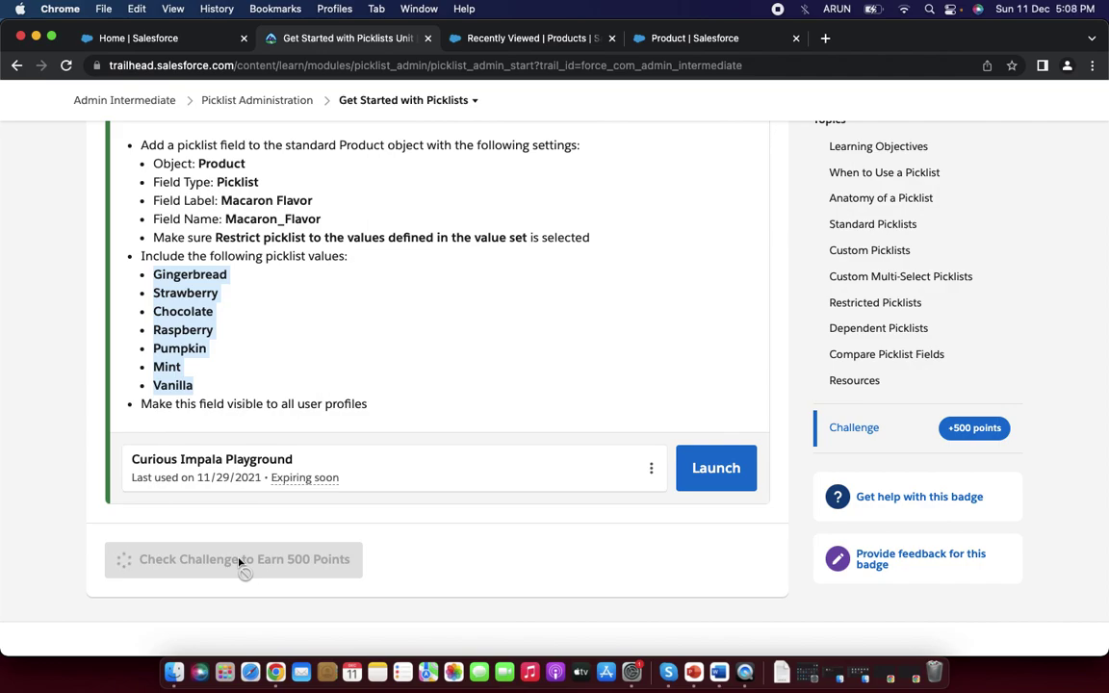
scroll(443, 460, up, 5)
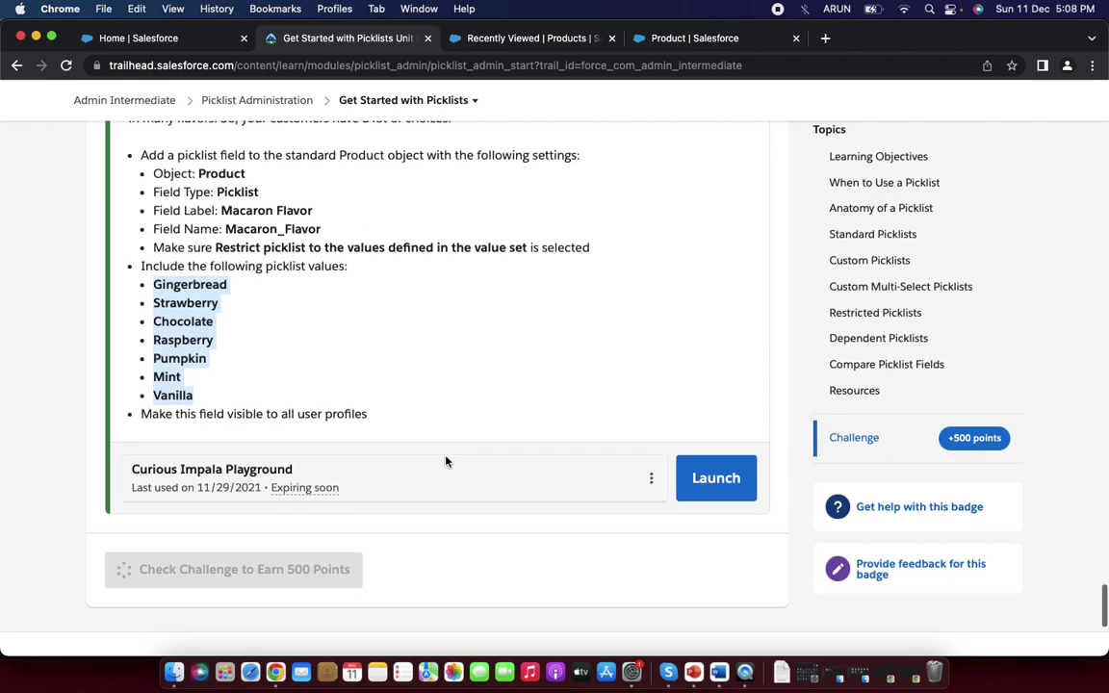
scroll(446, 457, up, 1)
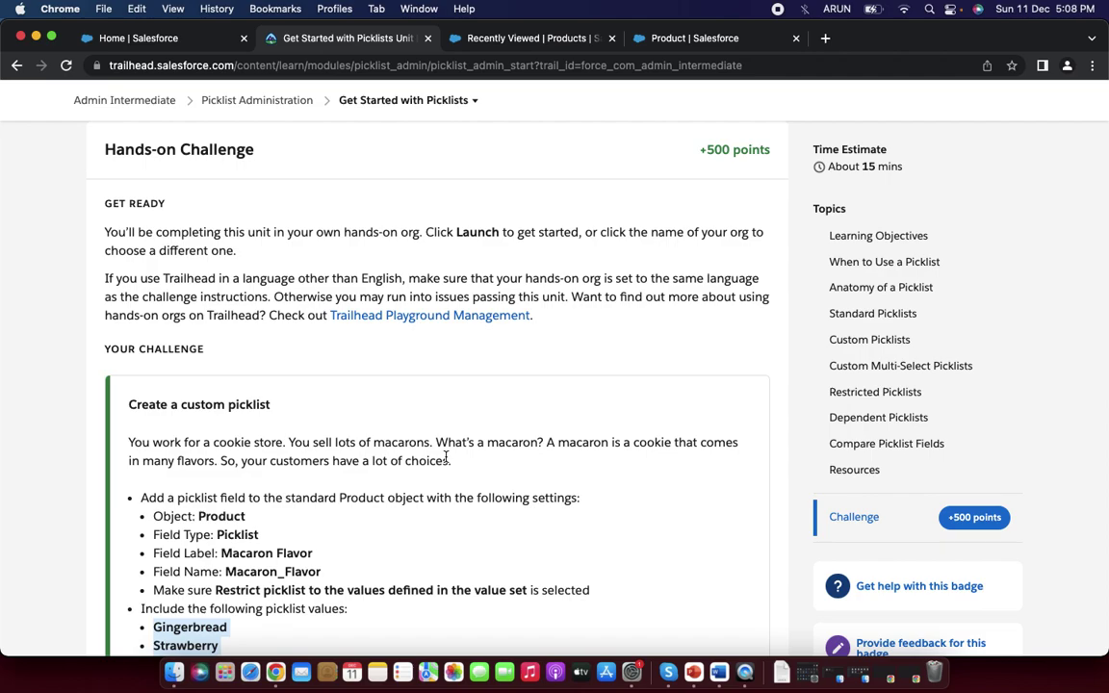
scroll(445, 458, down, 7)
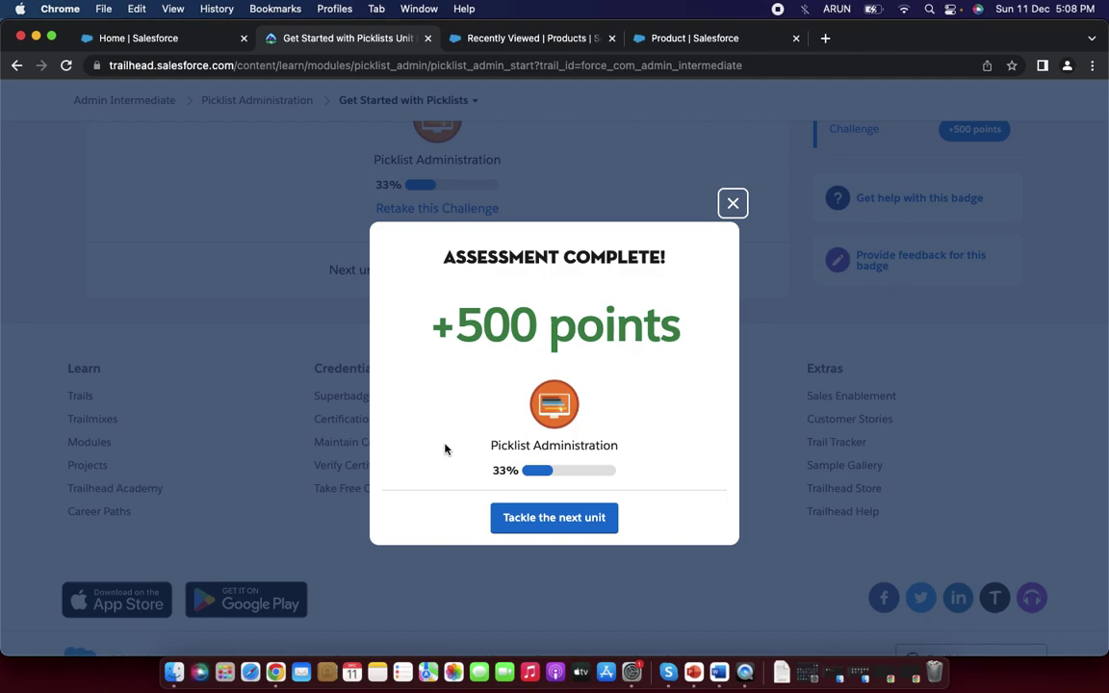
click(733, 204)
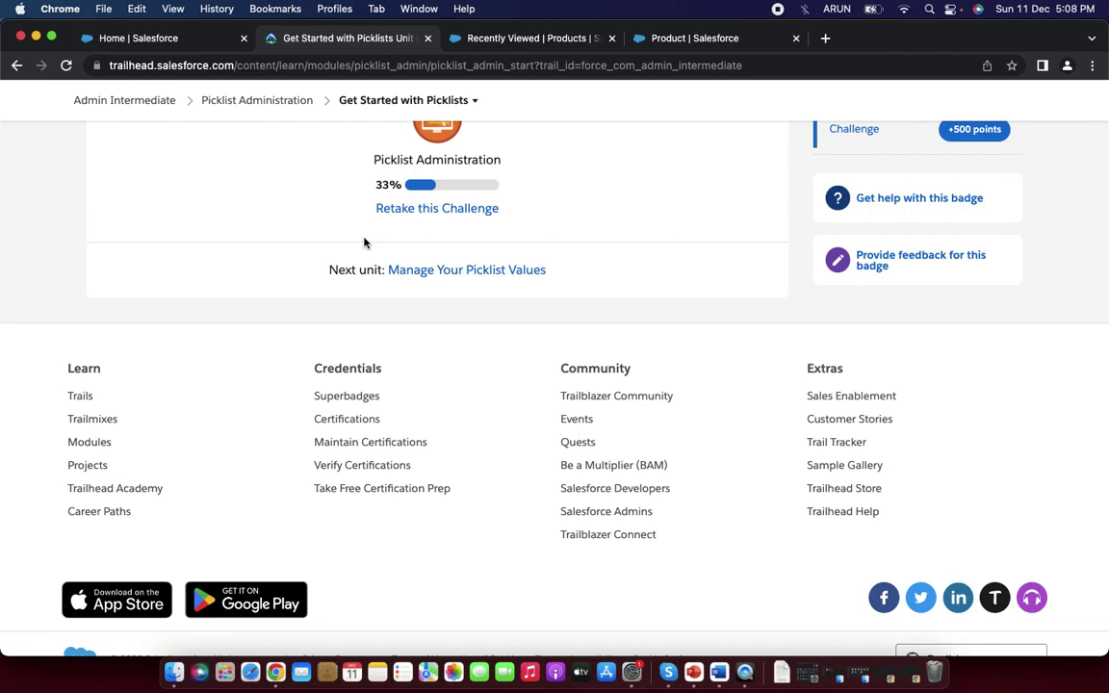